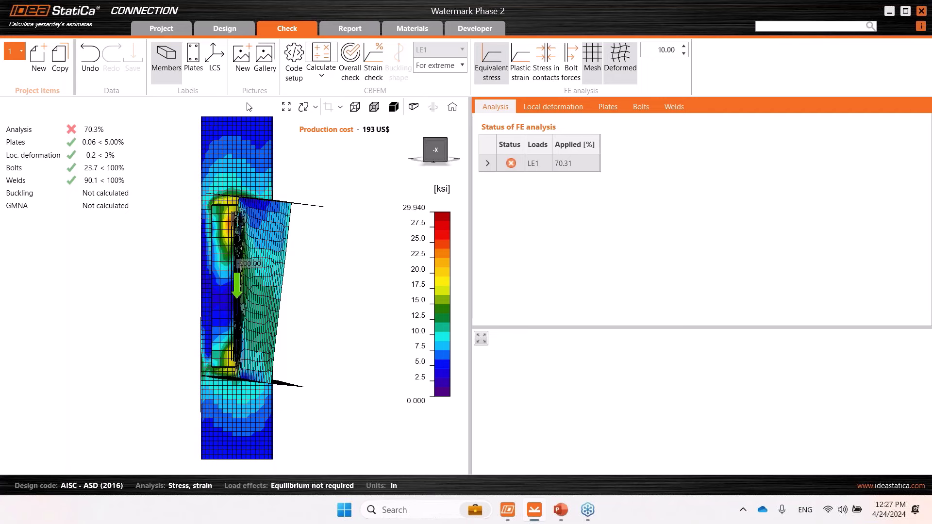
Step: Glance at the code settings, then view the stress model from top, isometric and -X sides
click(293, 61)
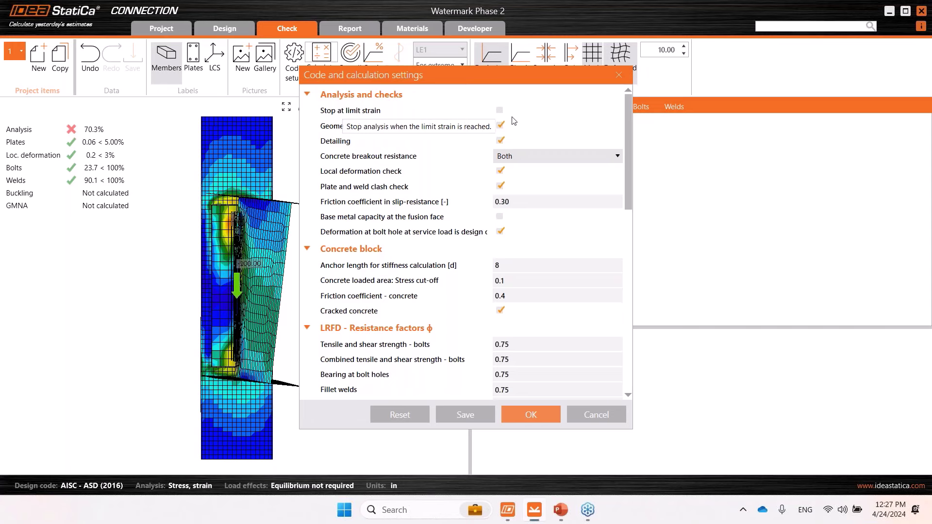
click(618, 75)
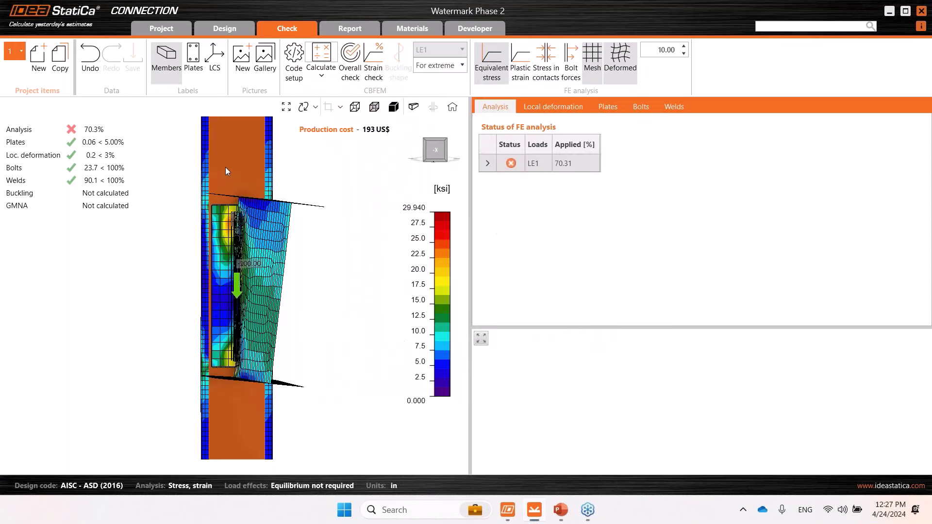
right_drag(141, 149, 252, 194)
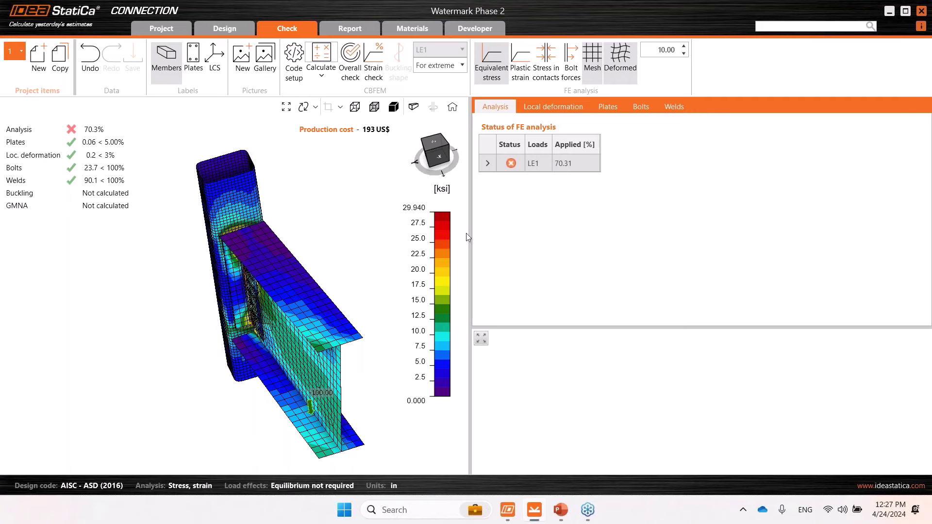
click(434, 146)
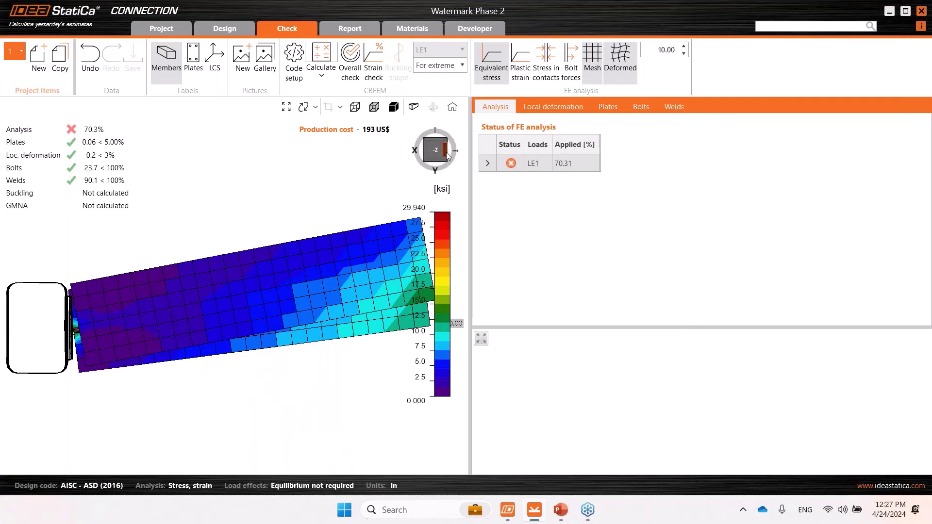
click(446, 153)
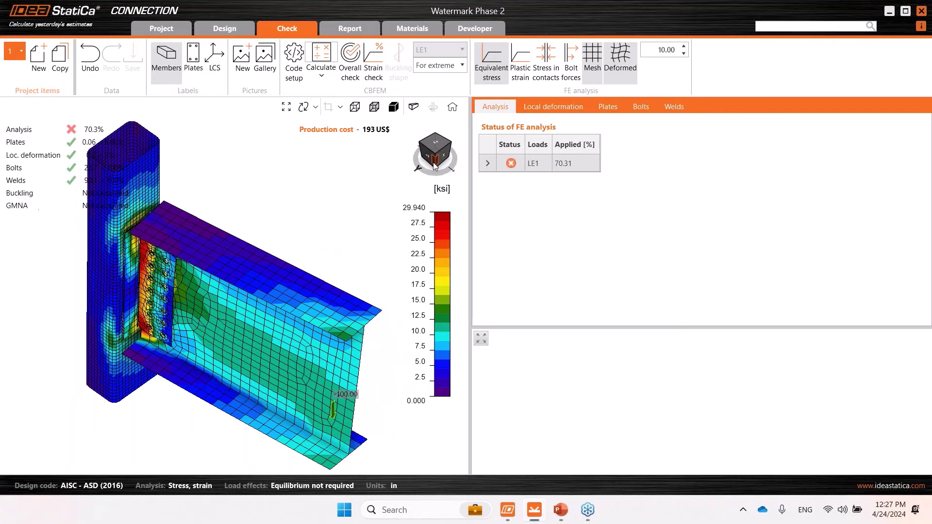
click(434, 161)
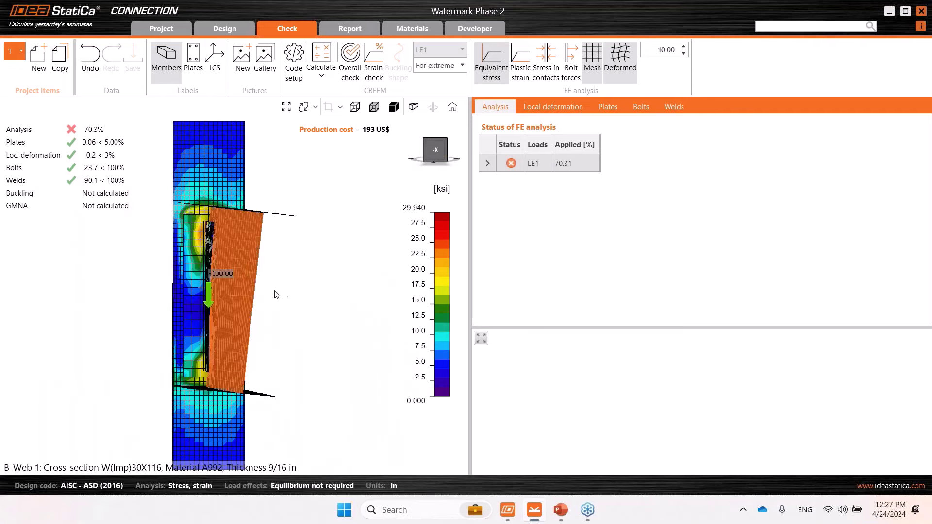
mouse_move(275, 294)
right_down()
mouse_move(238, 294)
mouse_move(273, 289)
mouse_move(234, 274)
mouse_move(249, 285)
mouse_move(235, 223)
mouse_move(185, 269)
right_up()
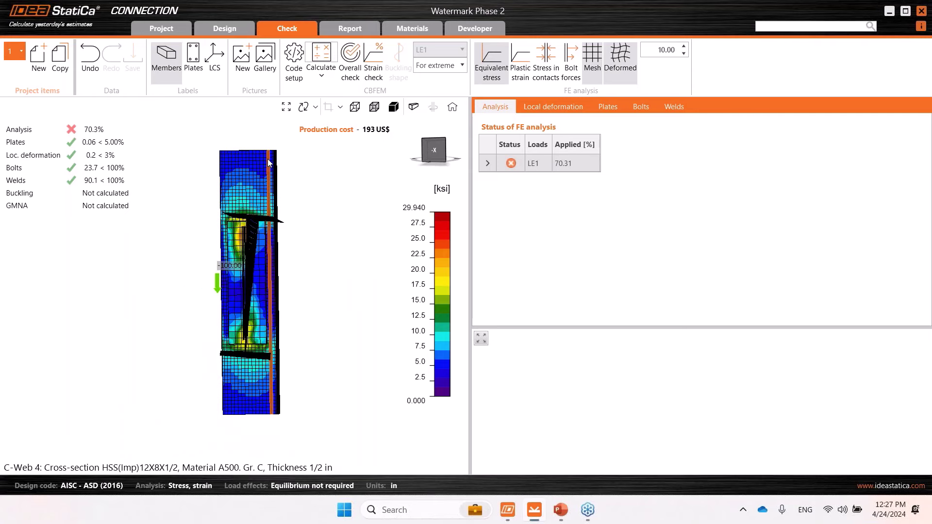
Step: Untick Geometrical nonlinearity (GMNA) in Code setup and confirm the change
click(294, 68)
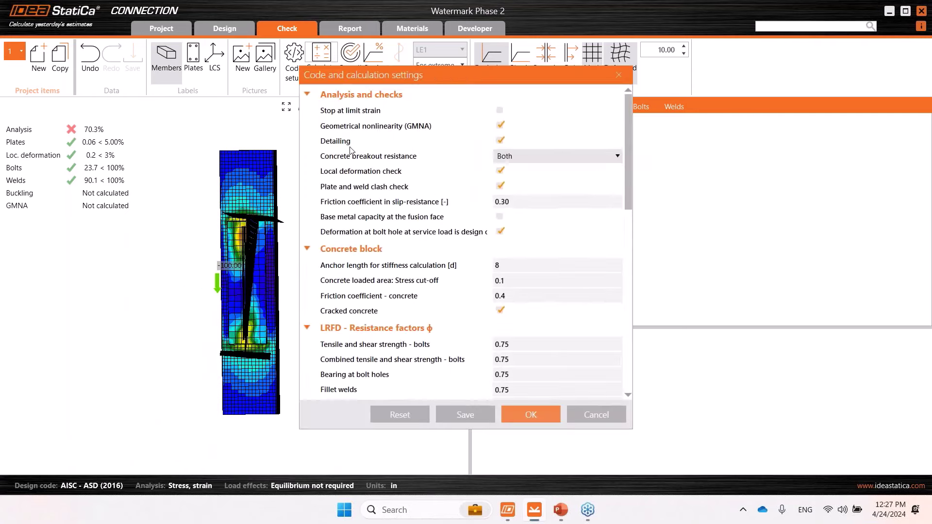
click(500, 127)
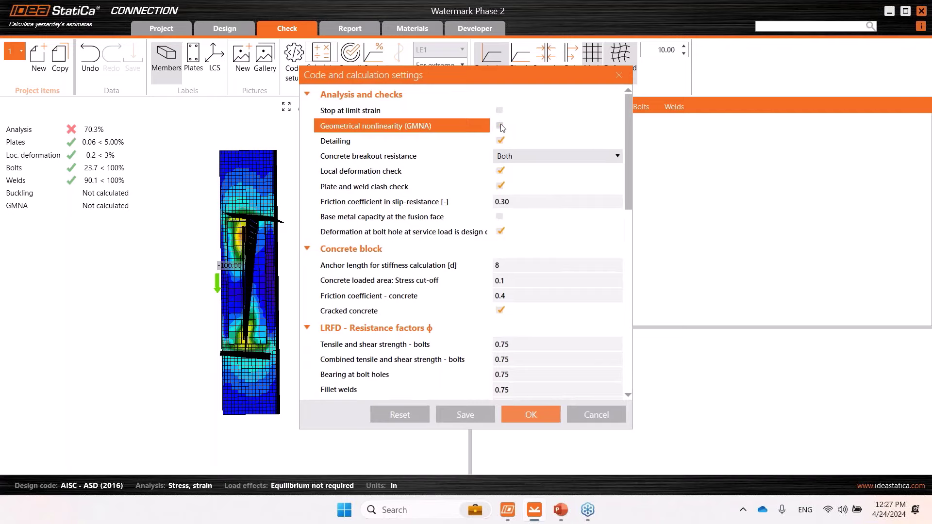
click(511, 416)
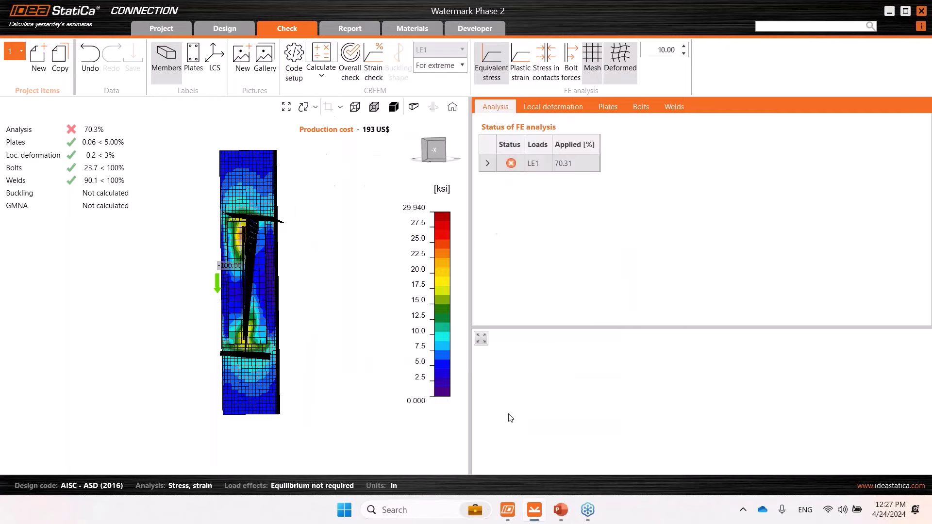
Step: Recalculate the connection so the full LE1 load is applied
click(322, 54)
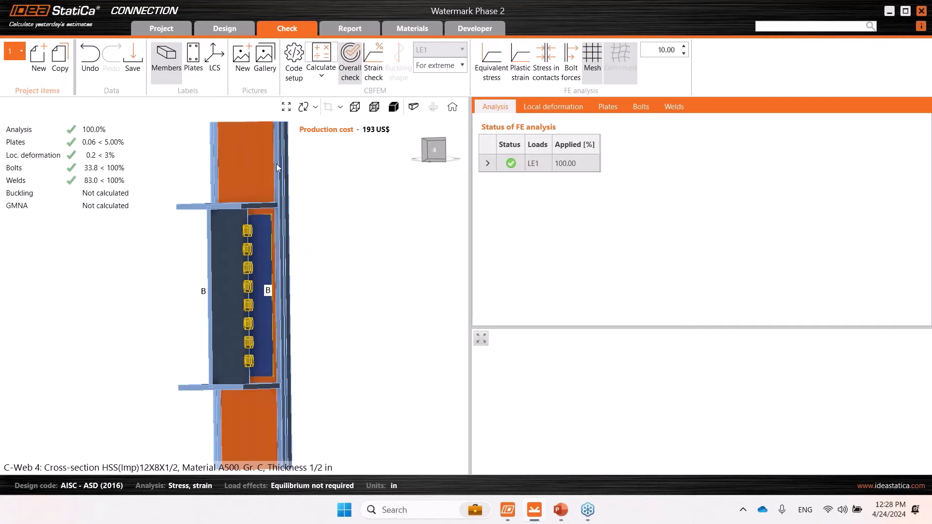
scroll(401, 258, down, 3)
scroll(351, 264, up, 2)
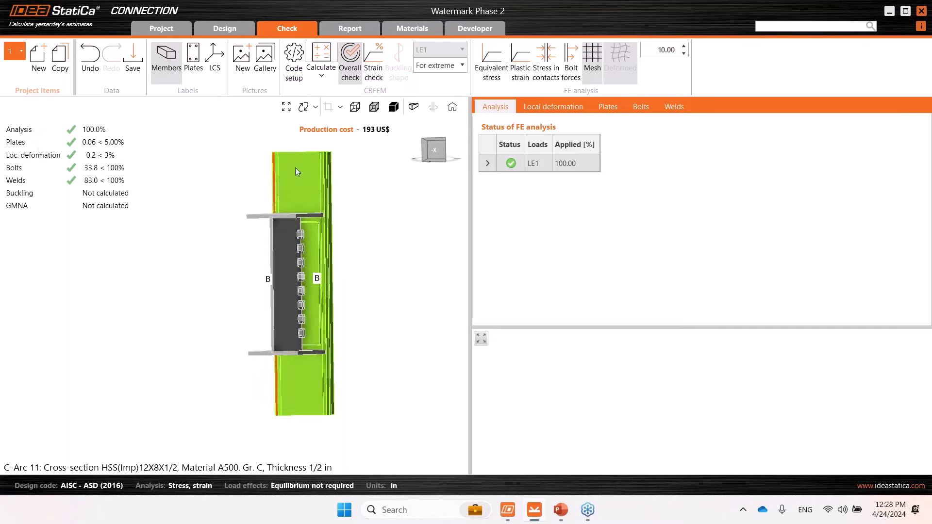
middle_drag(208, 201, 170, 212)
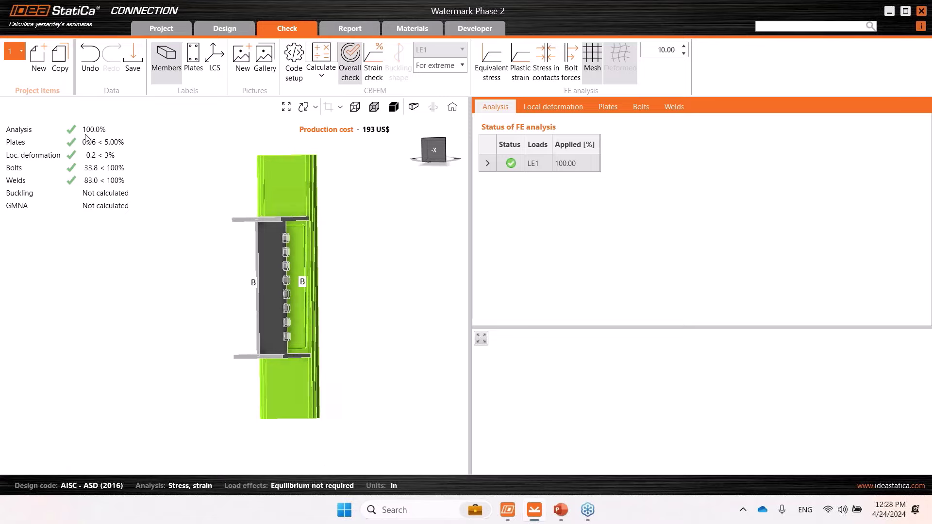
middle_drag(210, 202, 181, 208)
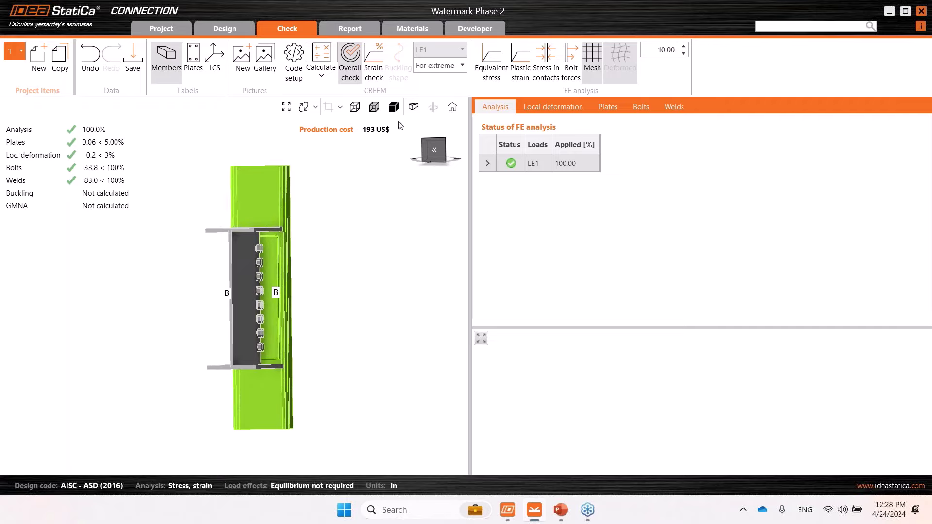
Step: Display equivalent stress contours and return to the straight front elevation
click(490, 83)
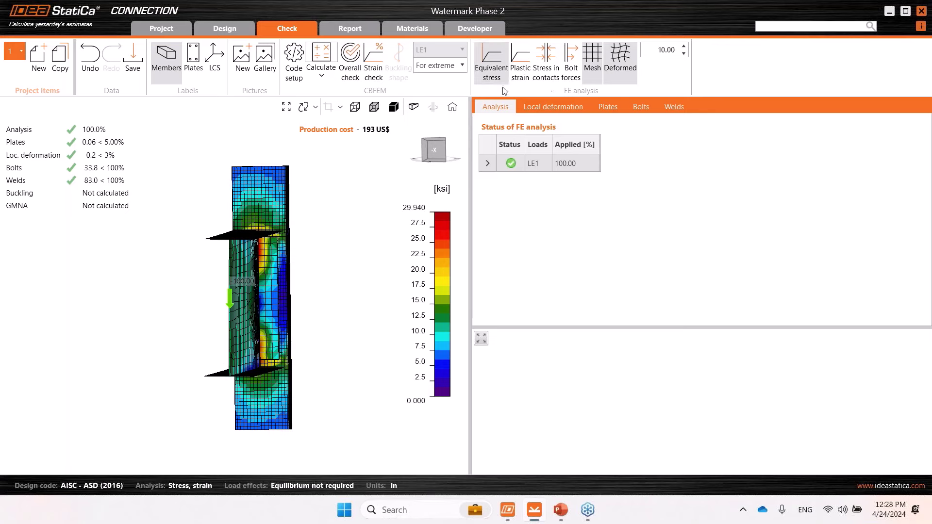
click(428, 151)
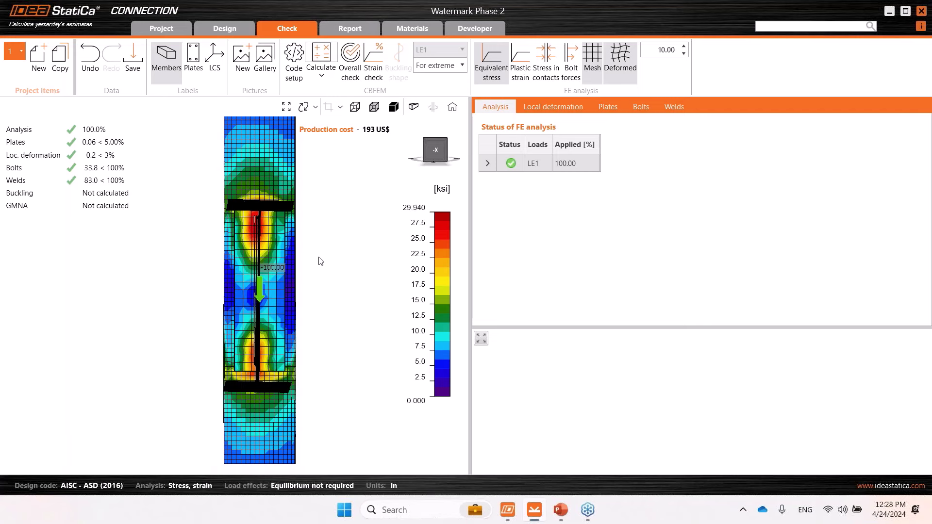
right_drag(318, 260, 338, 276)
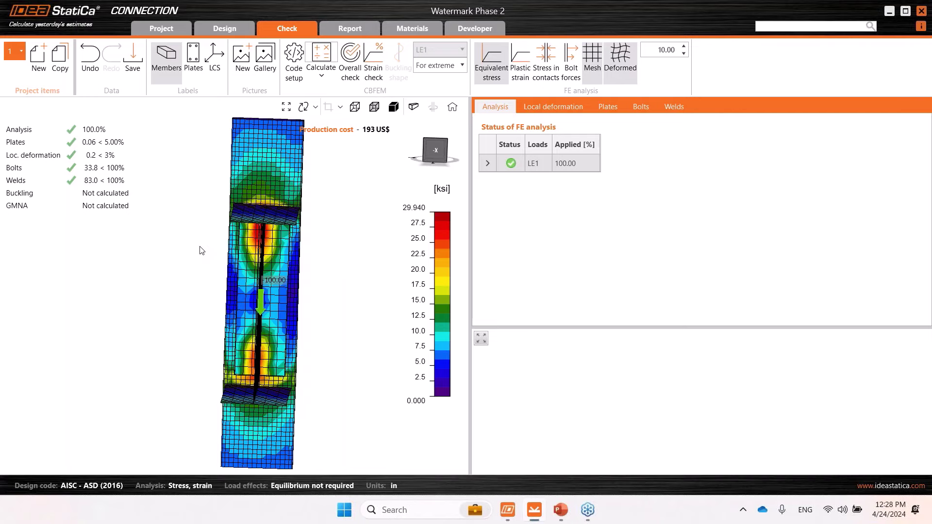
click(282, 172)
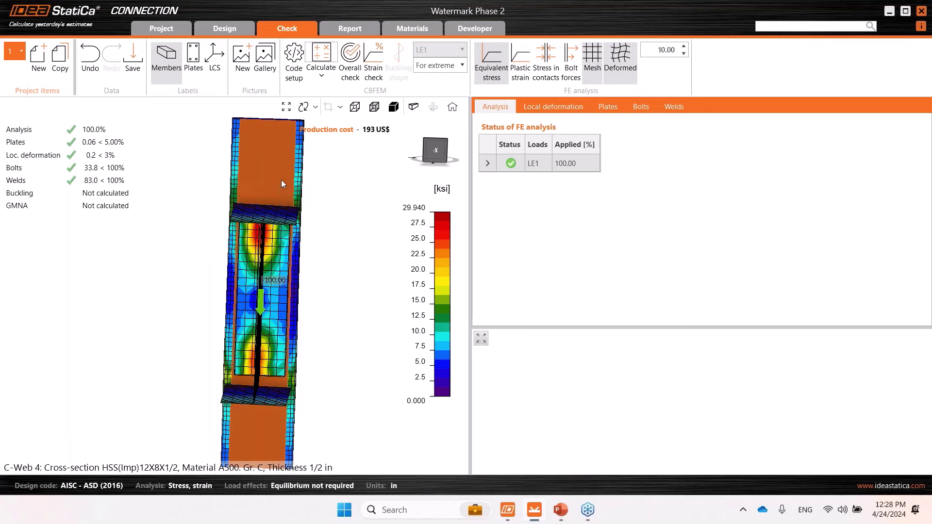
click(436, 150)
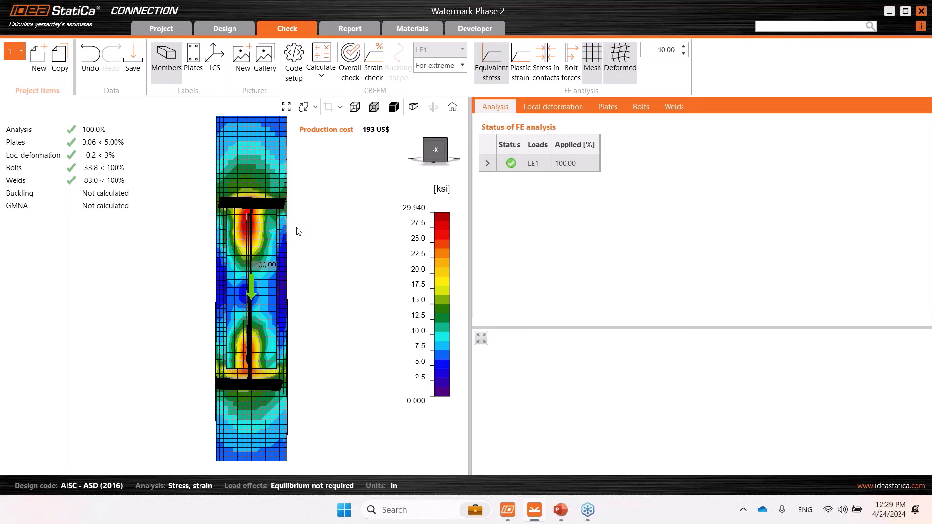
click(223, 28)
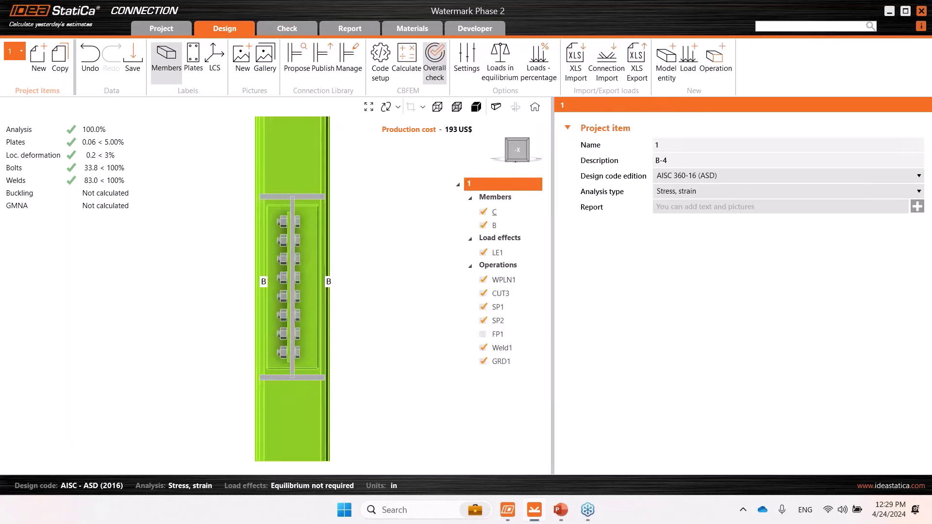
right_drag(287, 290, 301, 316)
click(301, 314)
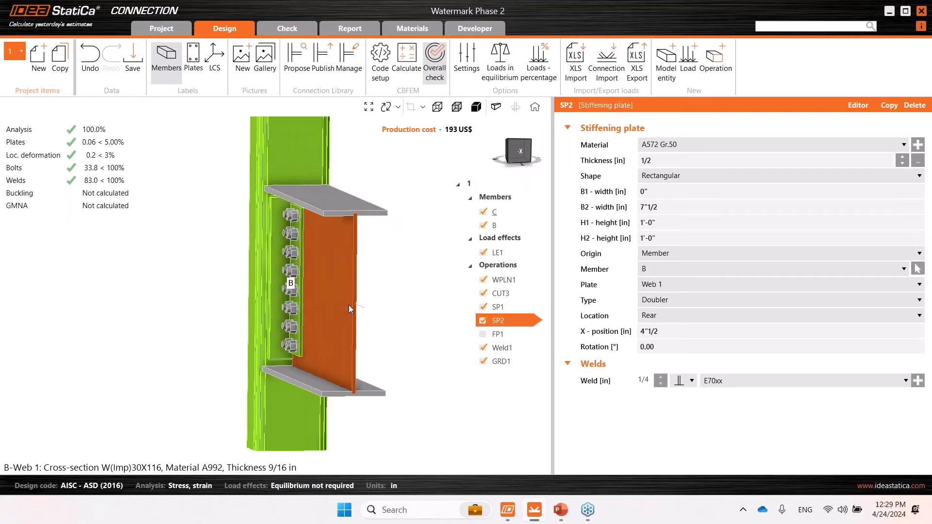
click(335, 231)
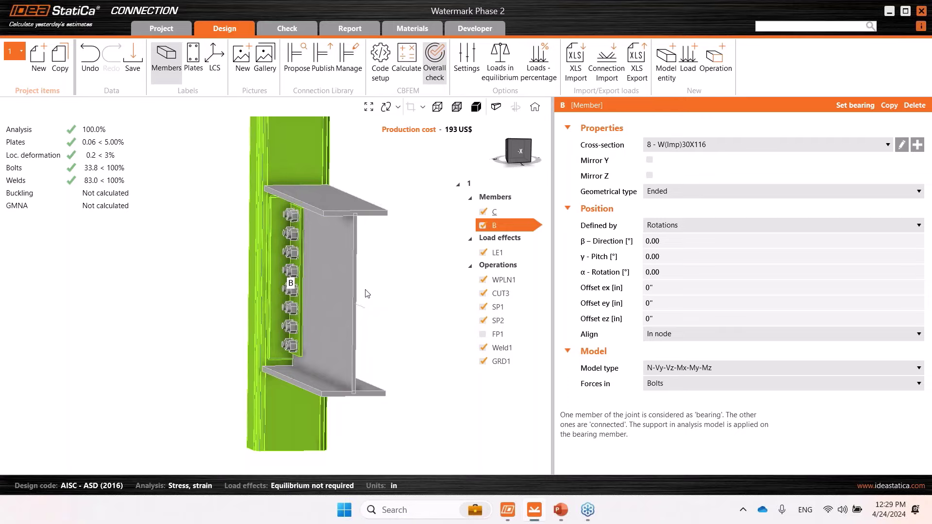
click(672, 370)
click(673, 392)
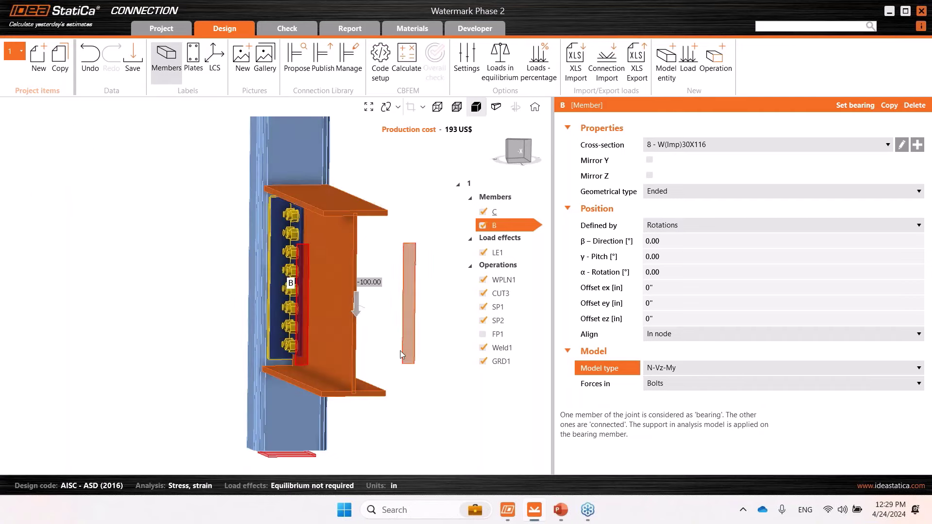
middle_drag(336, 381, 333, 379)
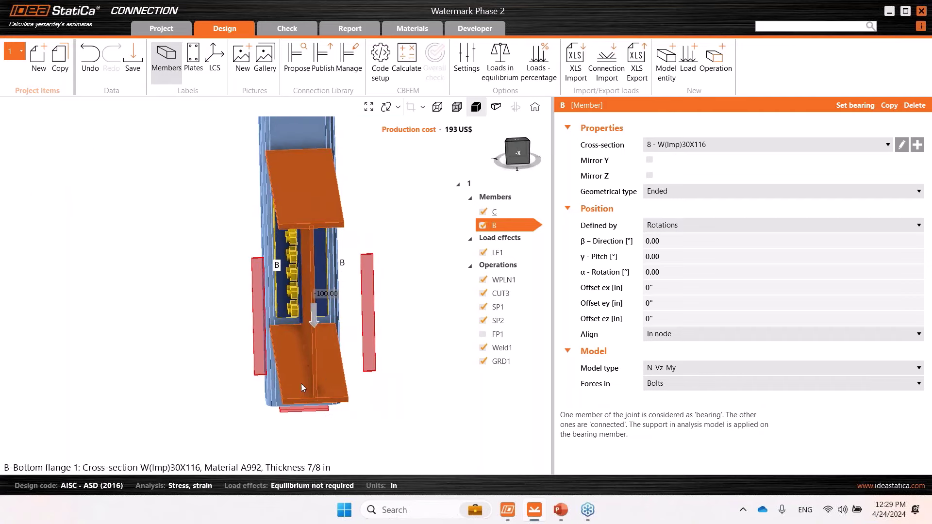
click(687, 368)
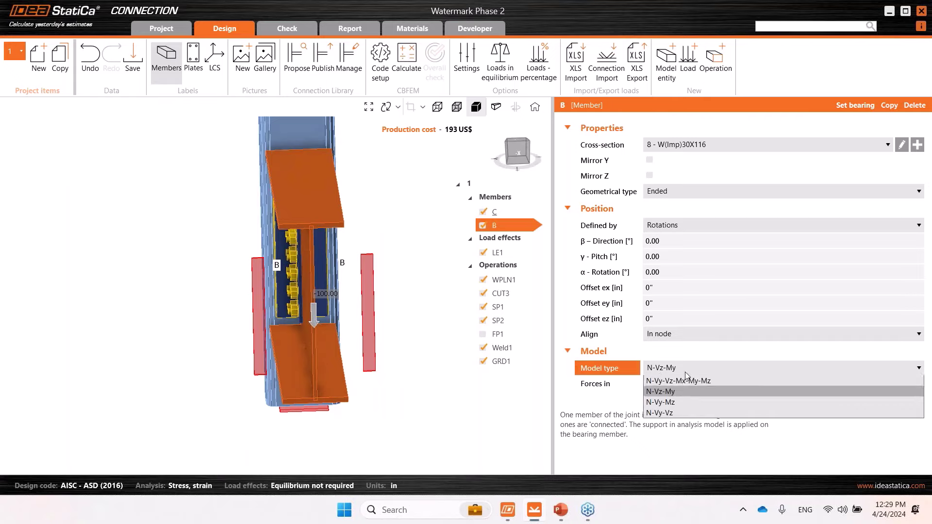
click(686, 382)
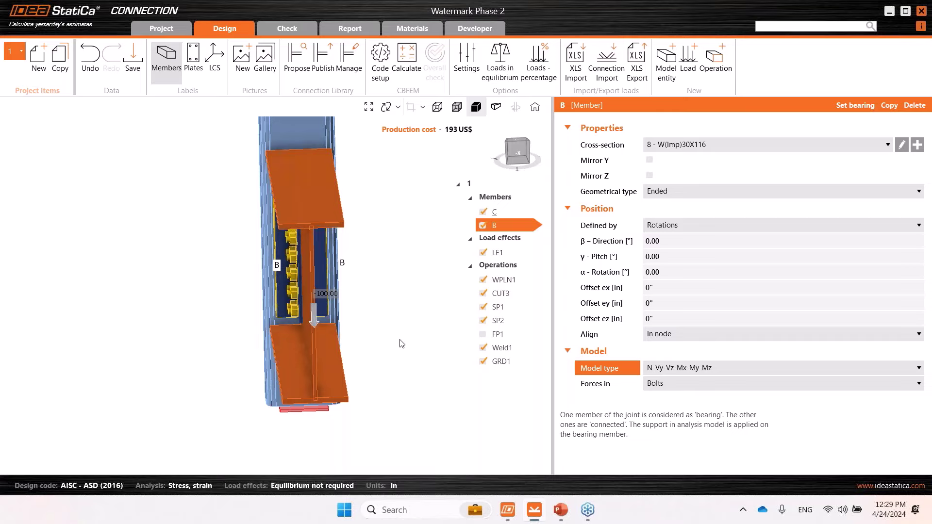
right_drag(385, 360, 366, 346)
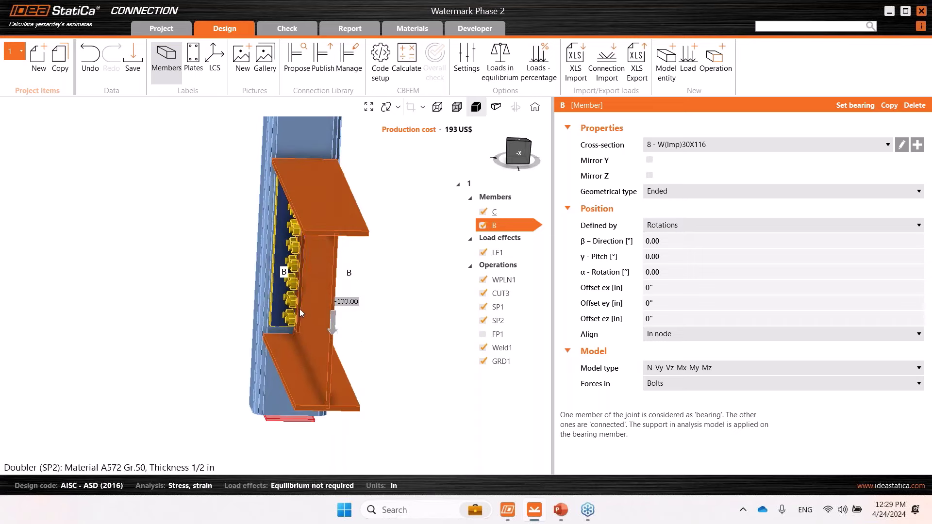
right_drag(299, 309, 357, 250)
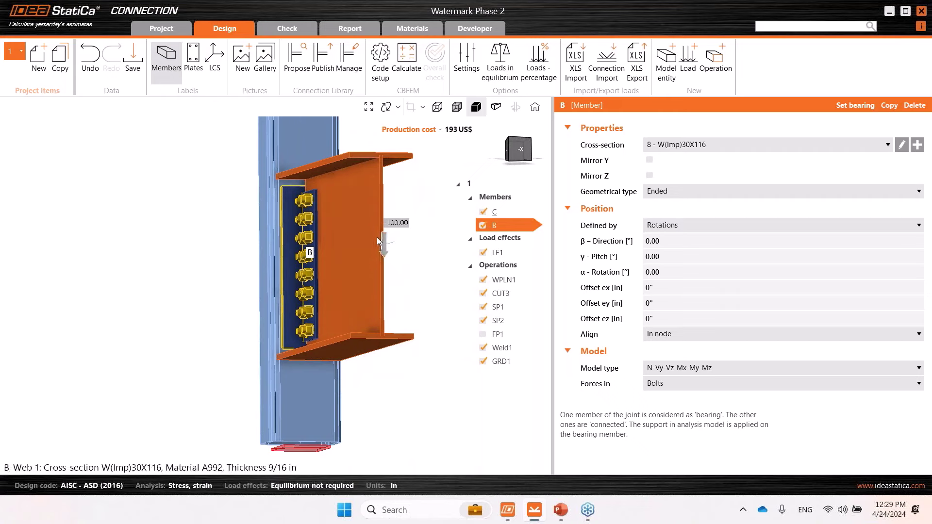
right_drag(380, 279, 325, 225)
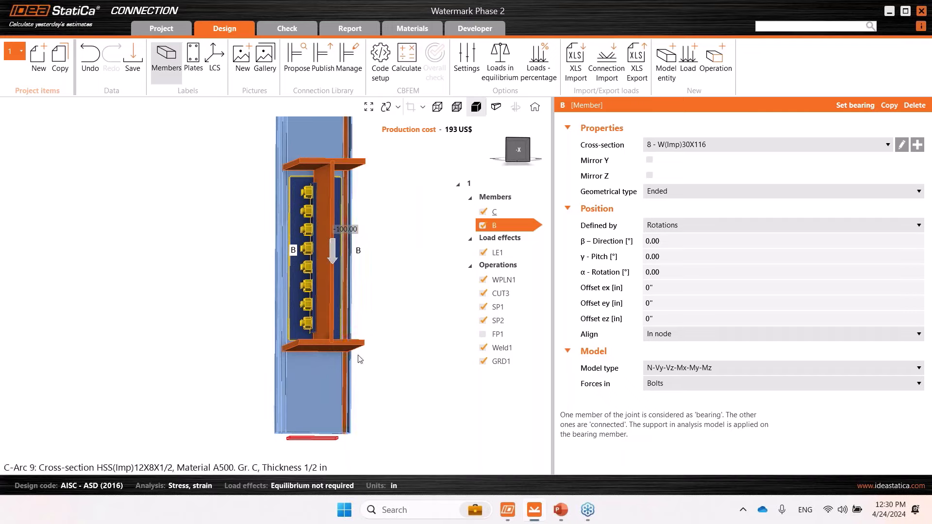
middle_drag(392, 347, 374, 354)
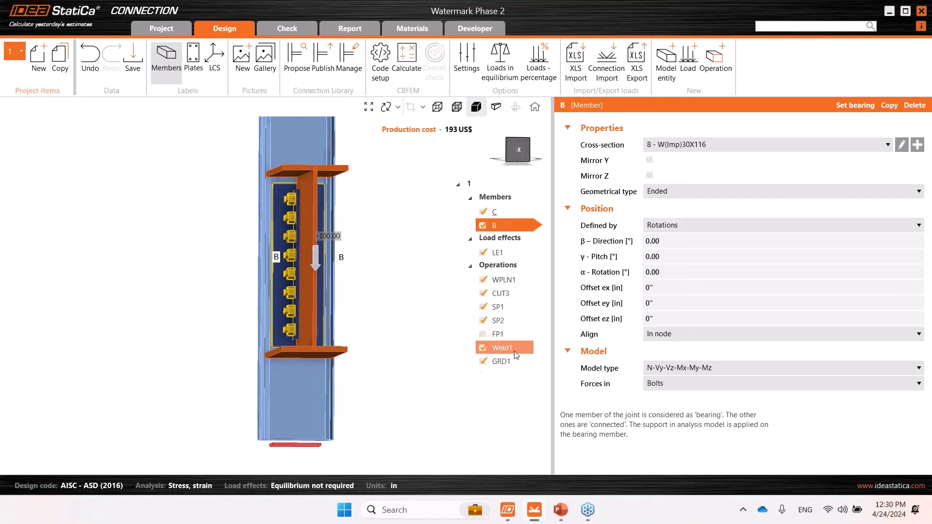
Step: Set the SP2 doubler's Location to Both and orbit to check both sides of the web
click(298, 273)
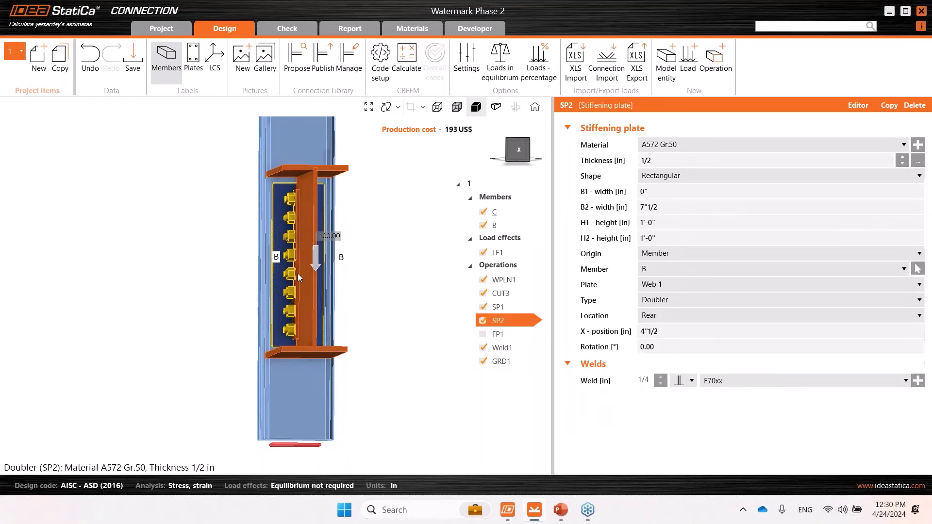
click(650, 315)
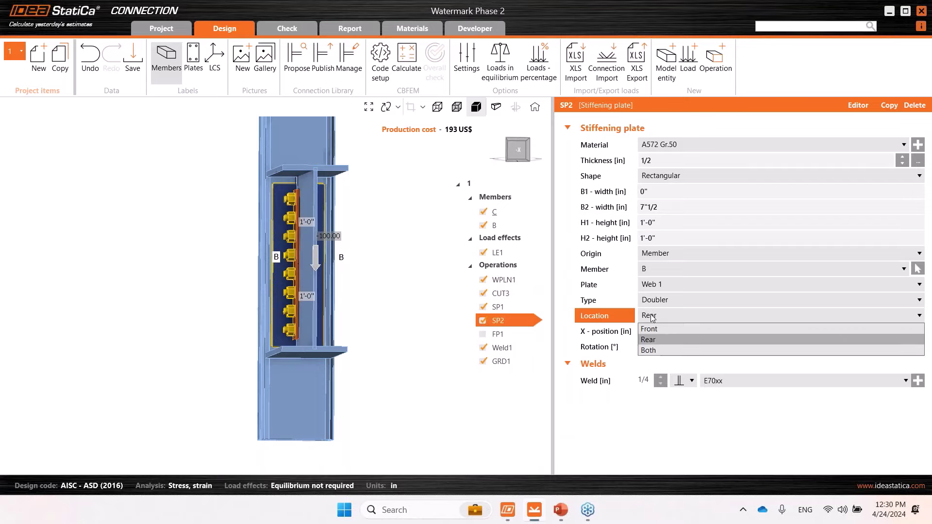
click(659, 349)
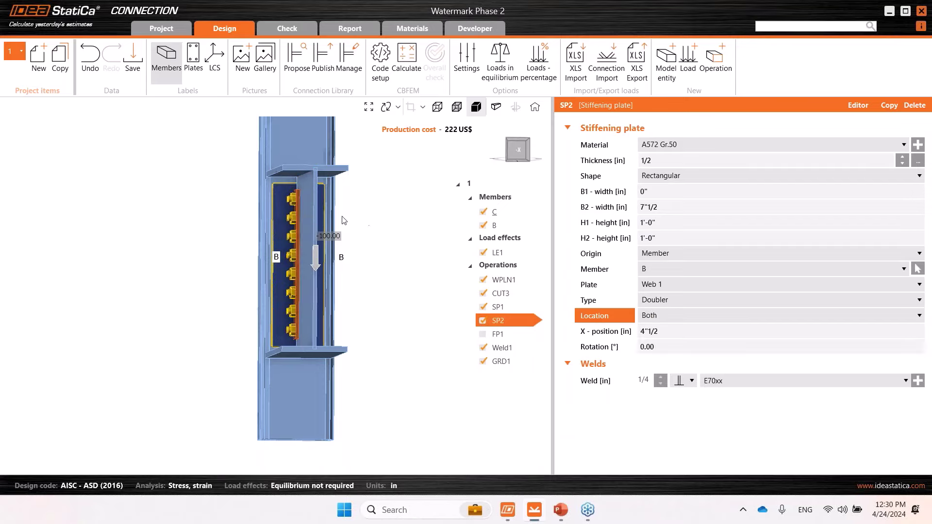
right_drag(315, 243, 334, 273)
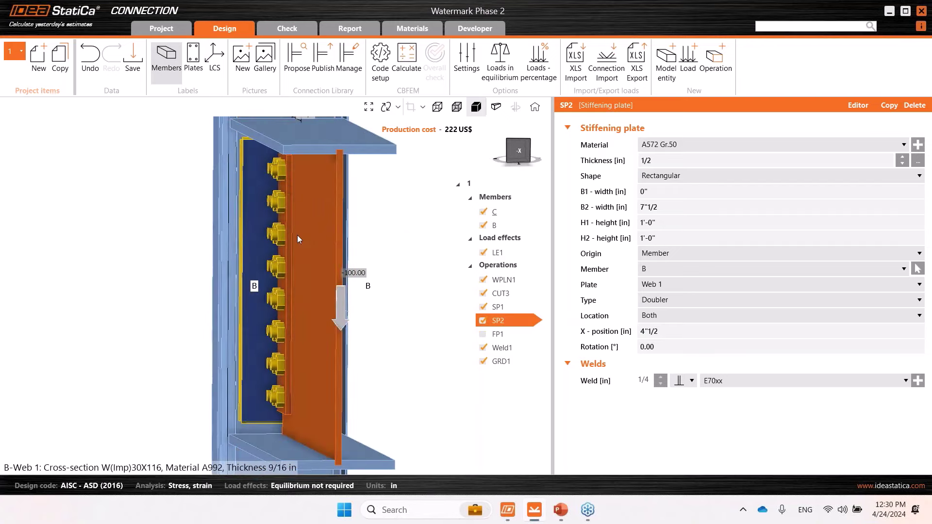
right_drag(330, 235, 348, 288)
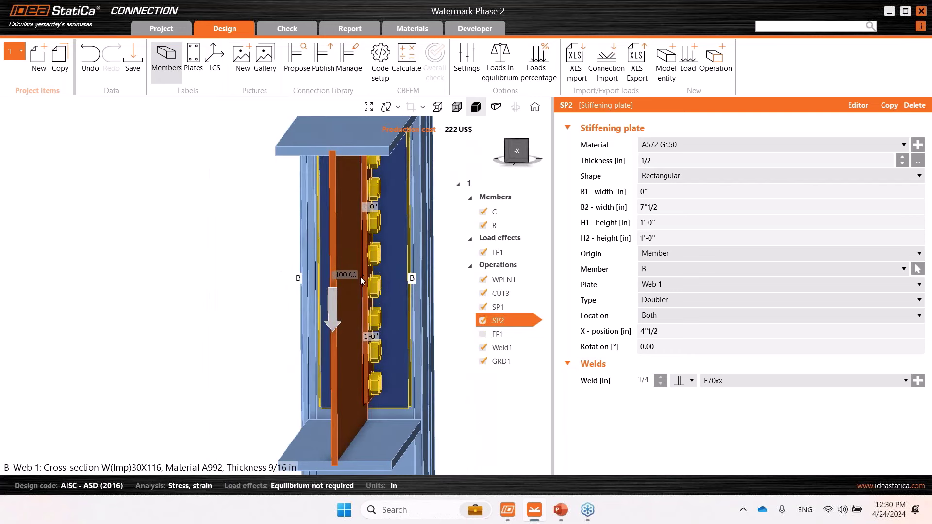
Step: Show GRD1's properties and zoom in on its A490 bolts joining SP2a and the beam web
click(502, 367)
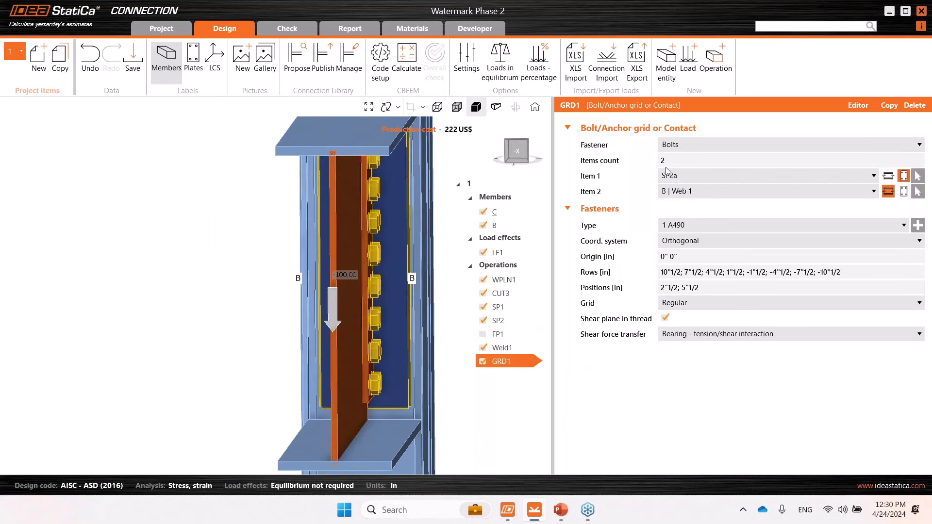
right_drag(444, 216, 301, 185)
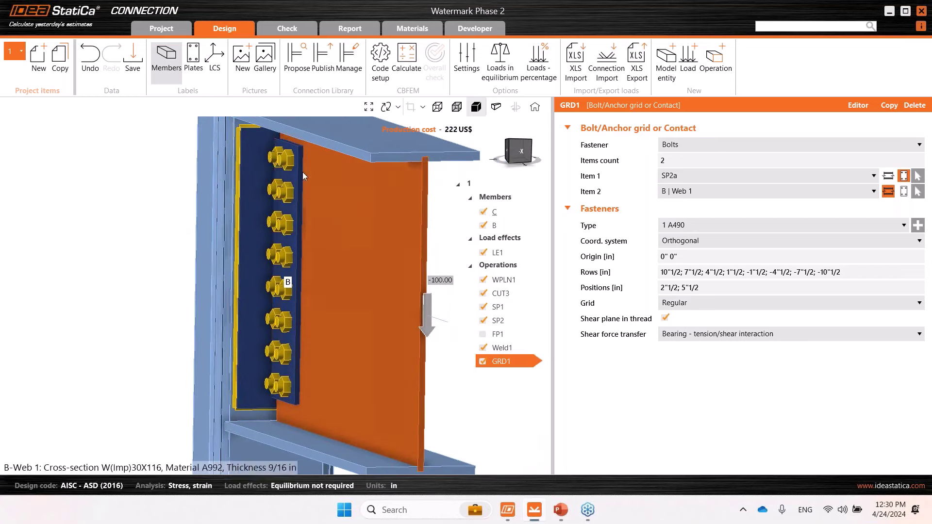
scroll(303, 175, up, 5)
right_drag(352, 221, 280, 136)
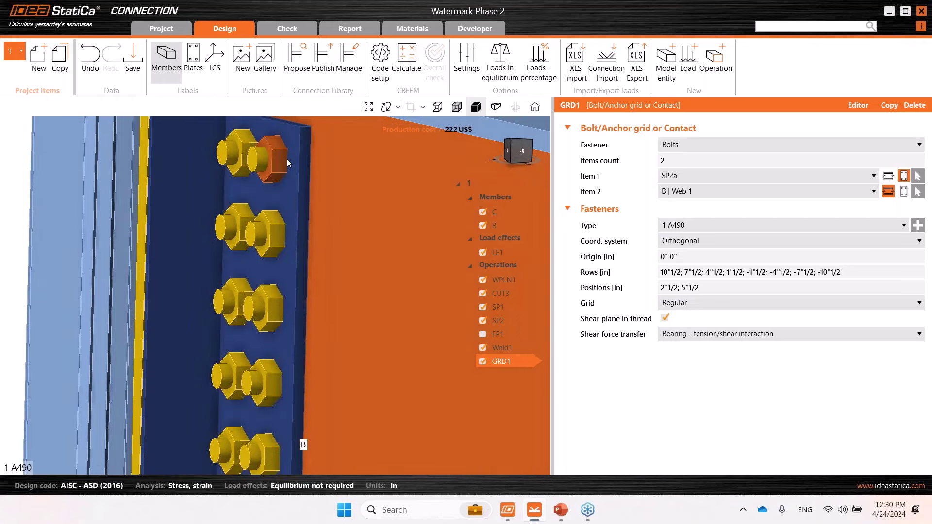
scroll(288, 160, down, 5)
mouse_move(287, 160)
right_down()
mouse_move(263, 162)
mouse_move(281, 170)
right_up()
scroll(287, 178, up, 5)
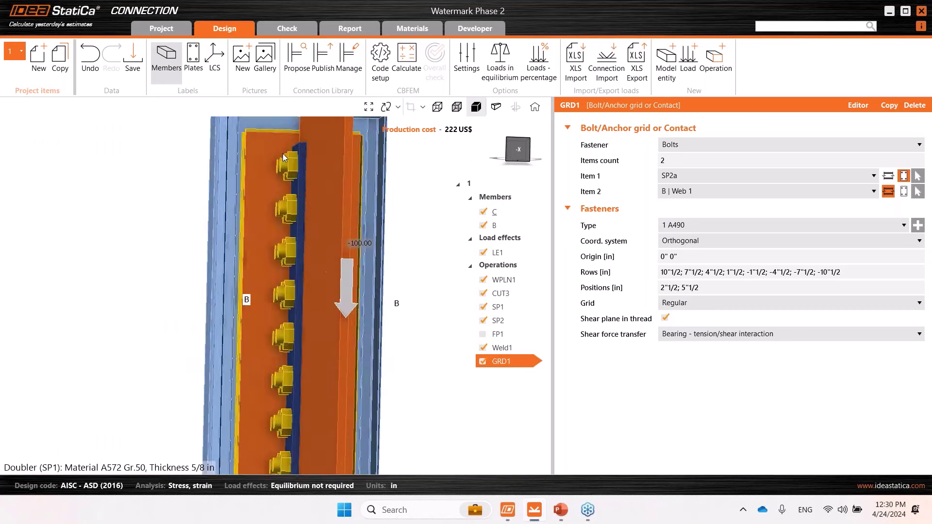
scroll(287, 178, down, 5)
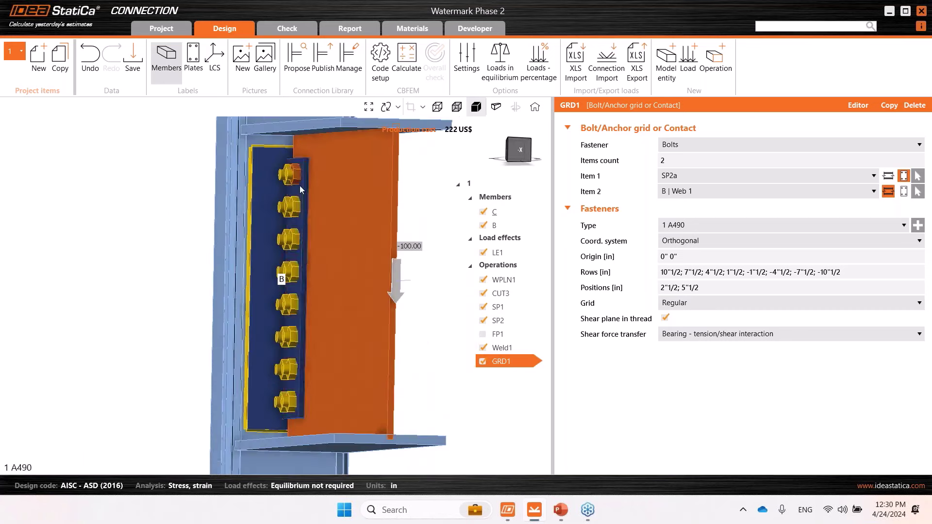
right_drag(340, 213, 318, 210)
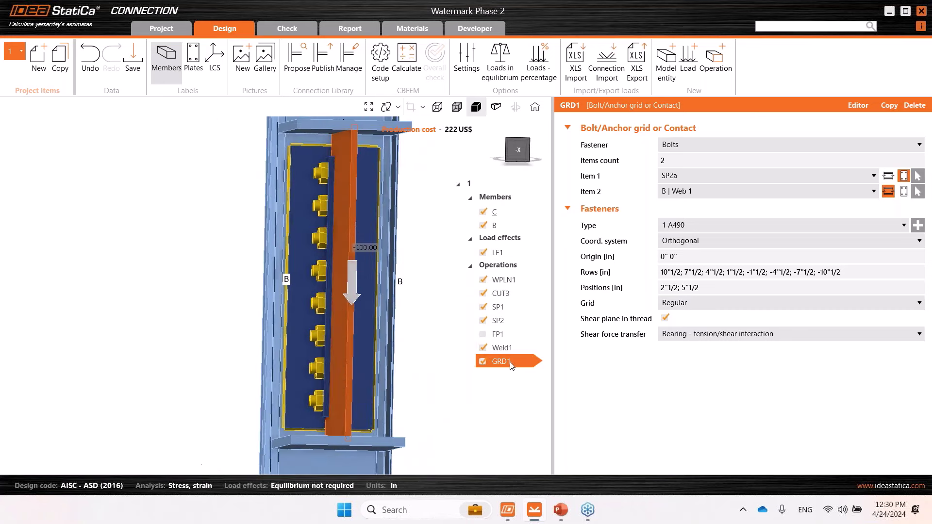
right_drag(373, 262, 323, 258)
scroll(331, 233, up, 2)
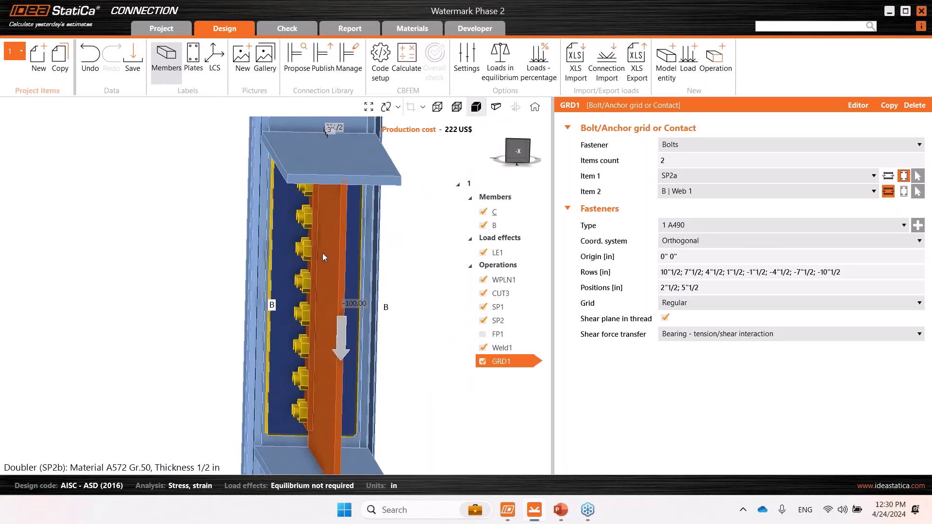
Step: Set GRD1's Items count to 3, adding SP2b, and inspect the bolts from several angles
click(662, 160)
text(3)
click(631, 400)
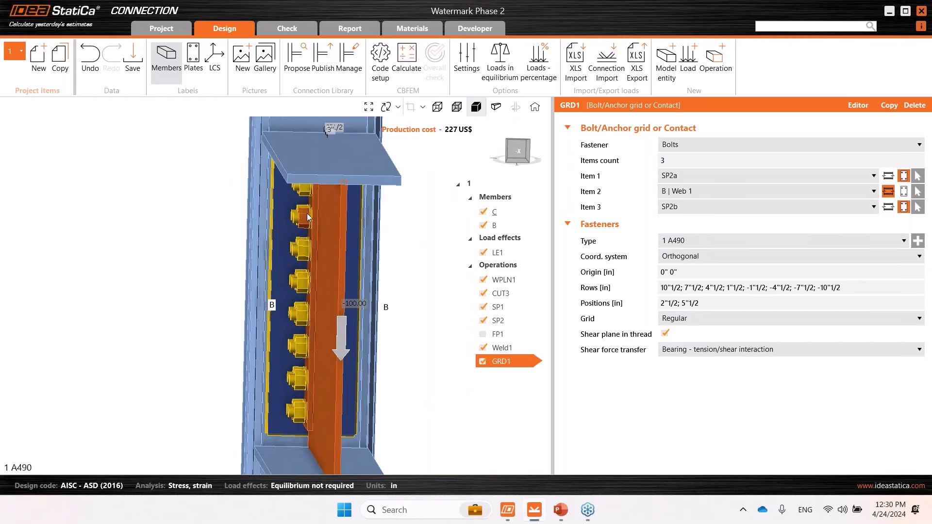
scroll(313, 228, up, 6)
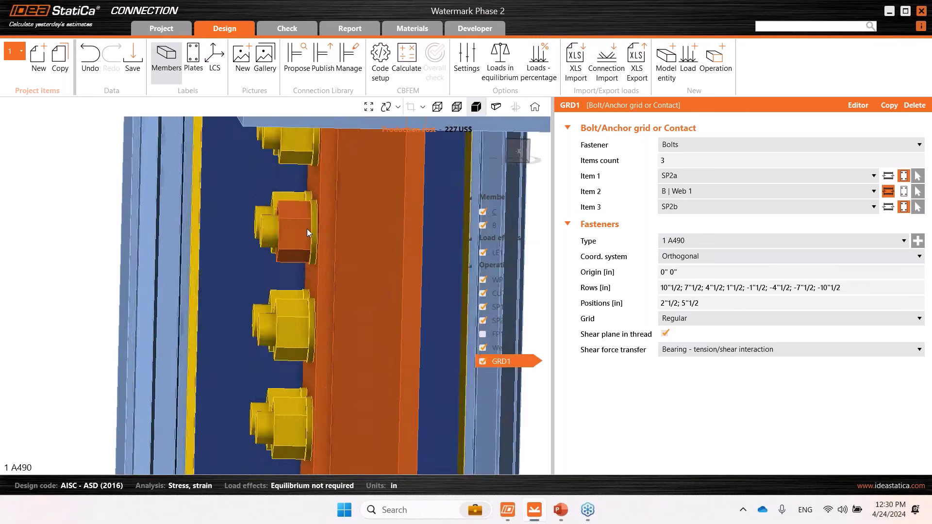
mouse_move(314, 232)
right_down()
mouse_move(318, 212)
mouse_move(285, 216)
mouse_move(303, 223)
right_up()
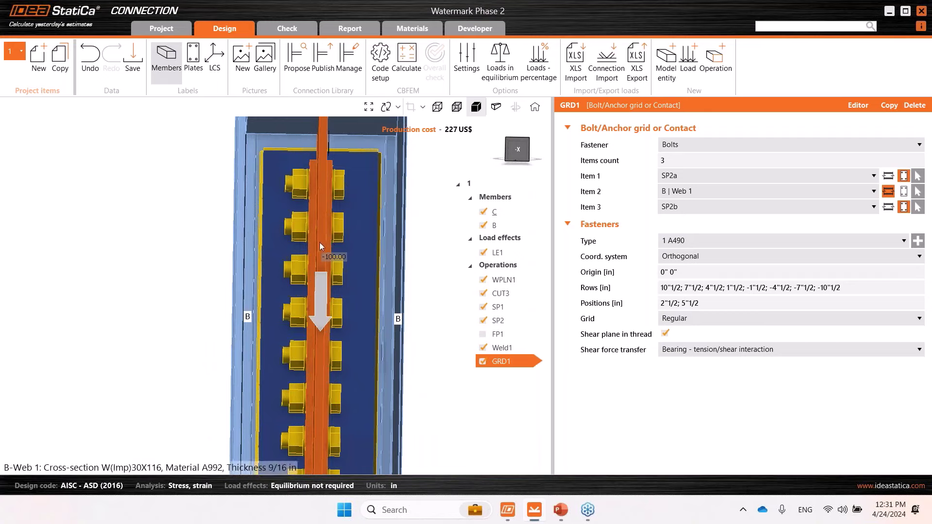
right_drag(320, 242, 328, 247)
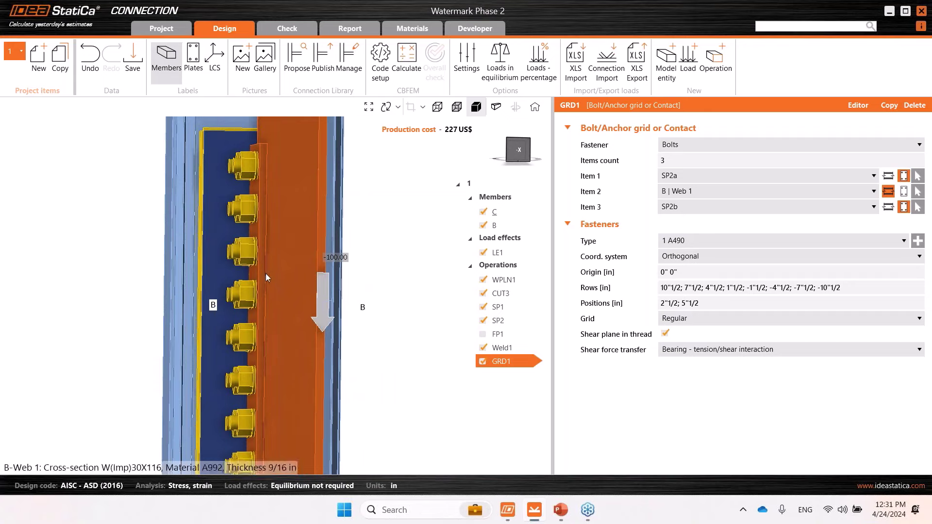
mouse_move(267, 274)
right_down()
mouse_move(322, 229)
mouse_move(314, 350)
mouse_move(277, 277)
right_up()
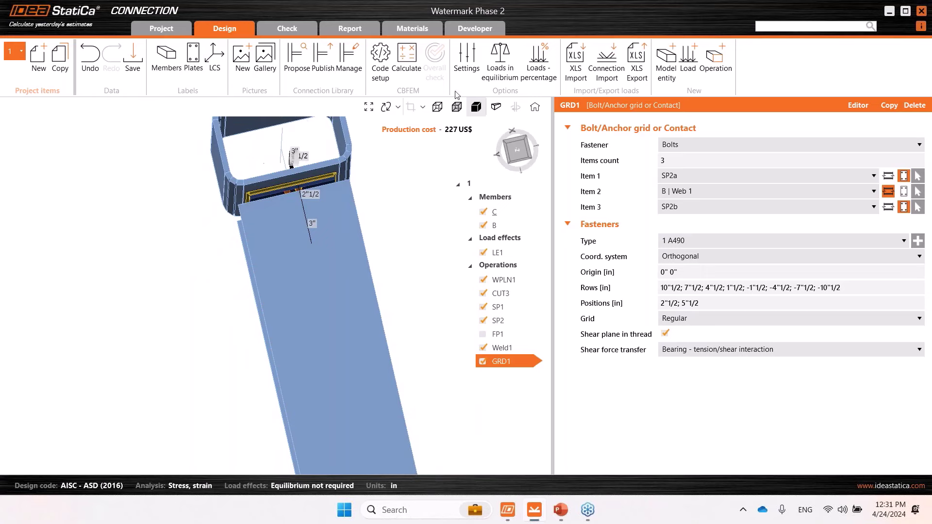
Step: Select Weld1 and try different weld types, including a single fillet weld
scroll(301, 189, up, 2)
scroll(300, 187, up, 5)
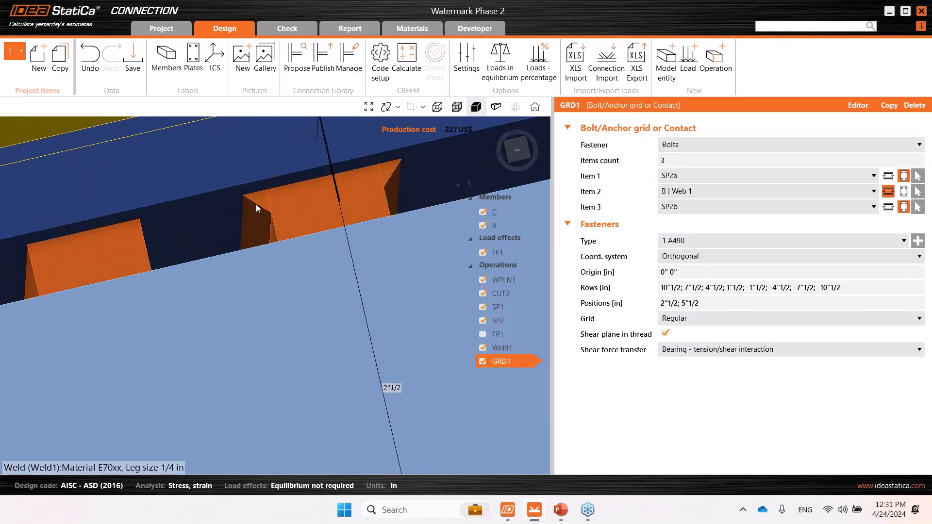
click(257, 207)
scroll(256, 206, down, 2)
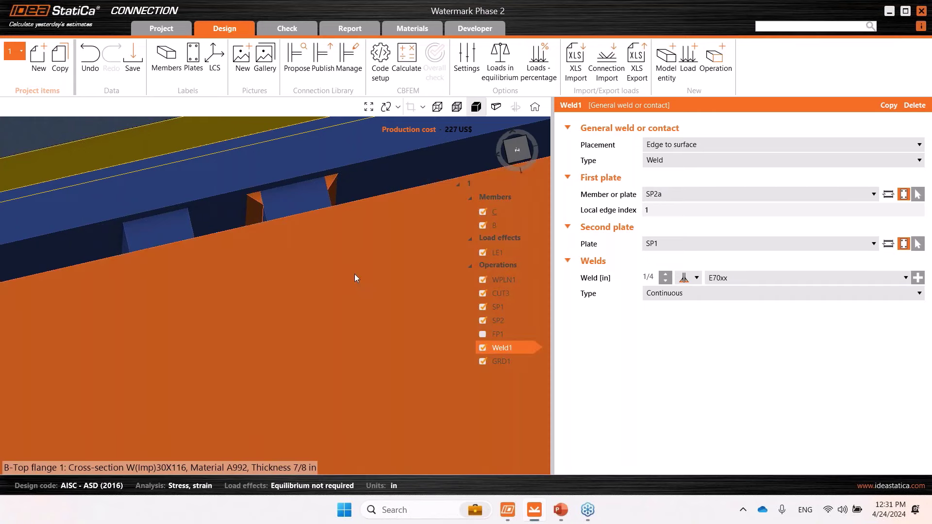
click(695, 279)
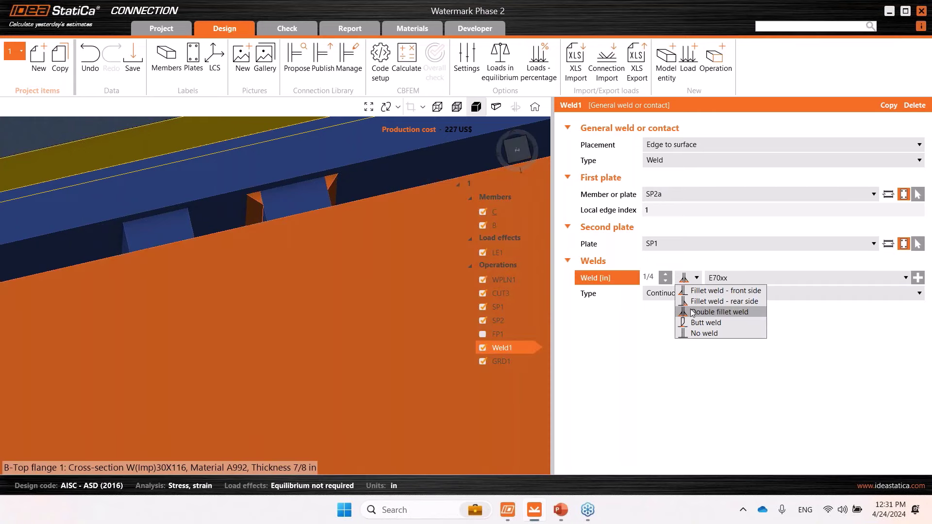
click(700, 294)
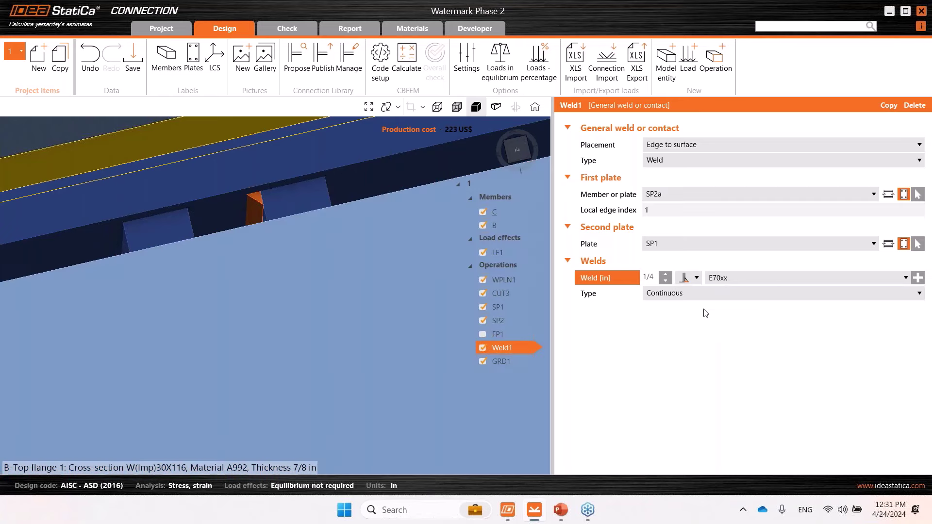
click(698, 280)
click(694, 292)
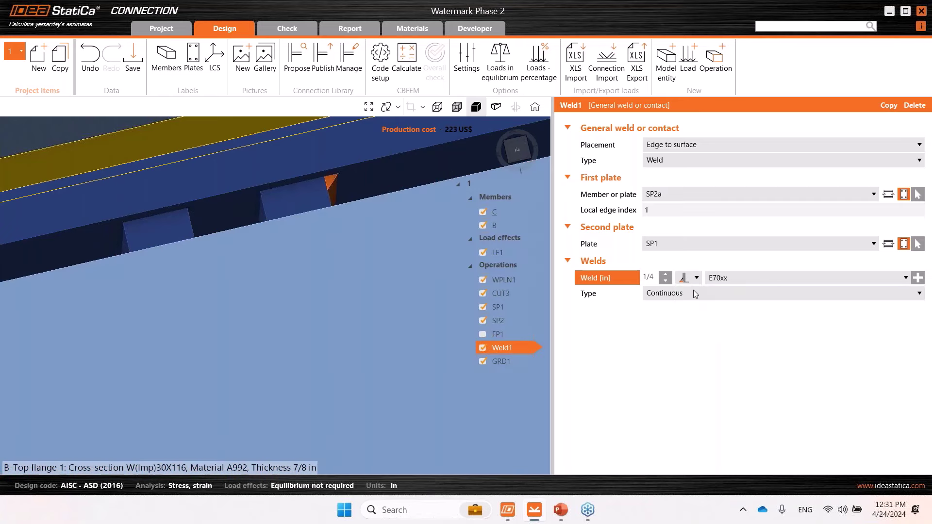
Step: Disable the Weld1 operation and bring up the manufacturing operation picker
right_drag(274, 195, 286, 257)
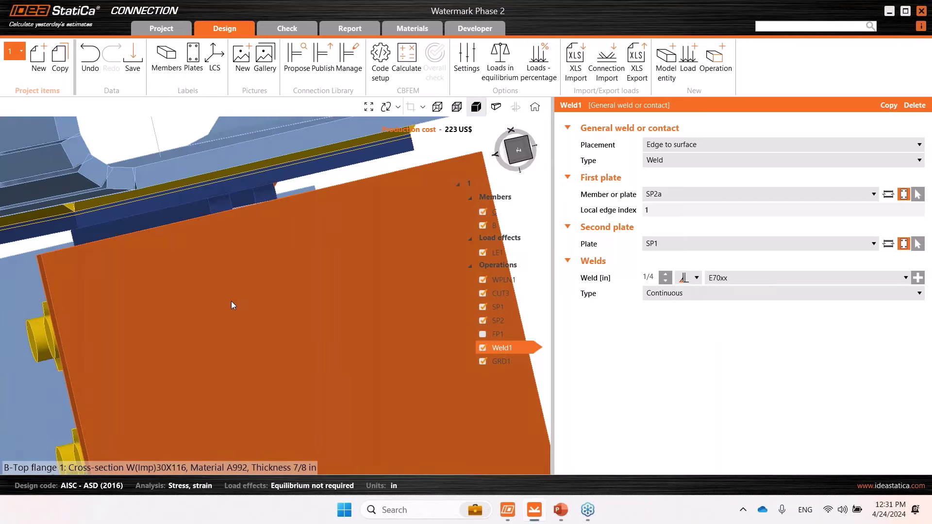
right_drag(231, 305, 299, 239)
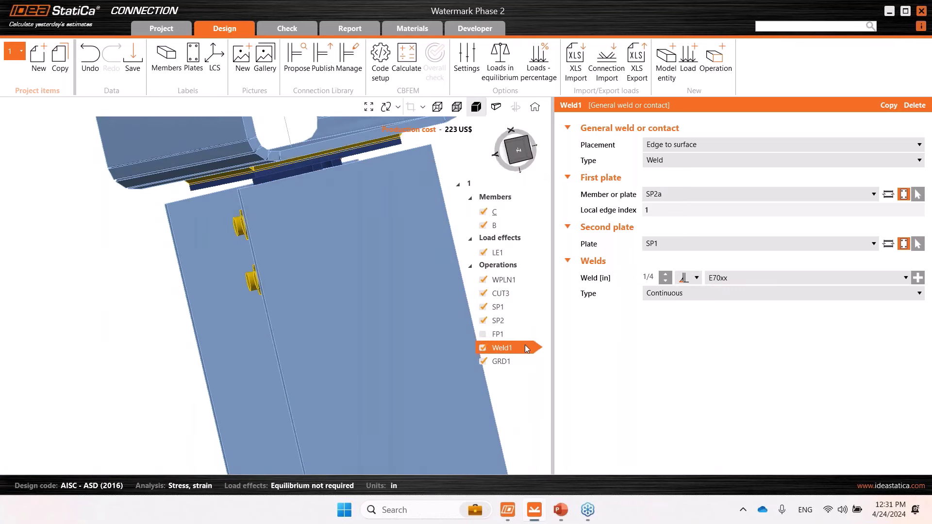
click(483, 348)
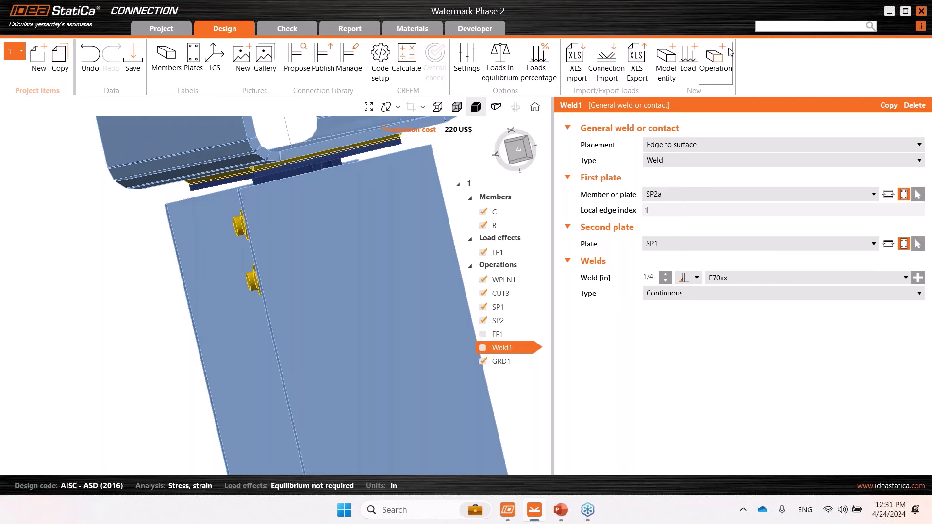
click(722, 70)
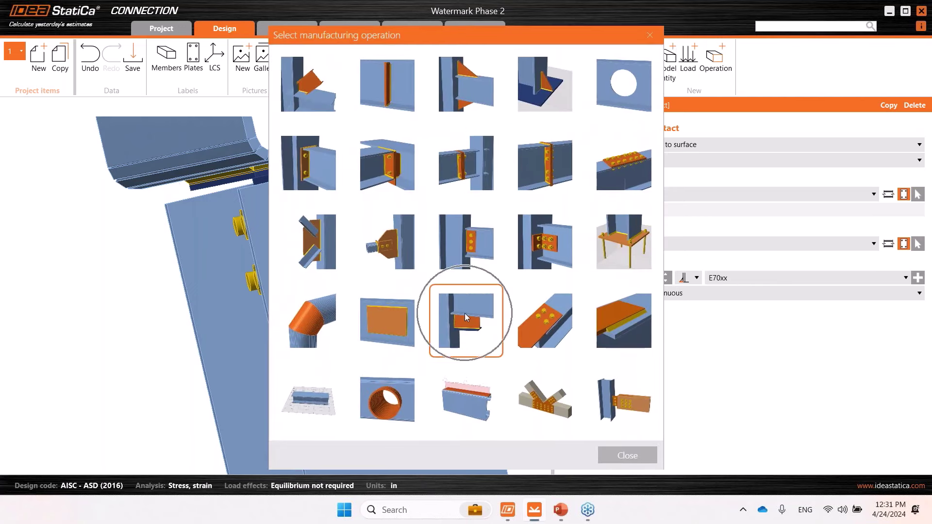
Step: Add plate cut PCUT1 trimming SP2a by SP1, then copy it as PCUT2
click(465, 311)
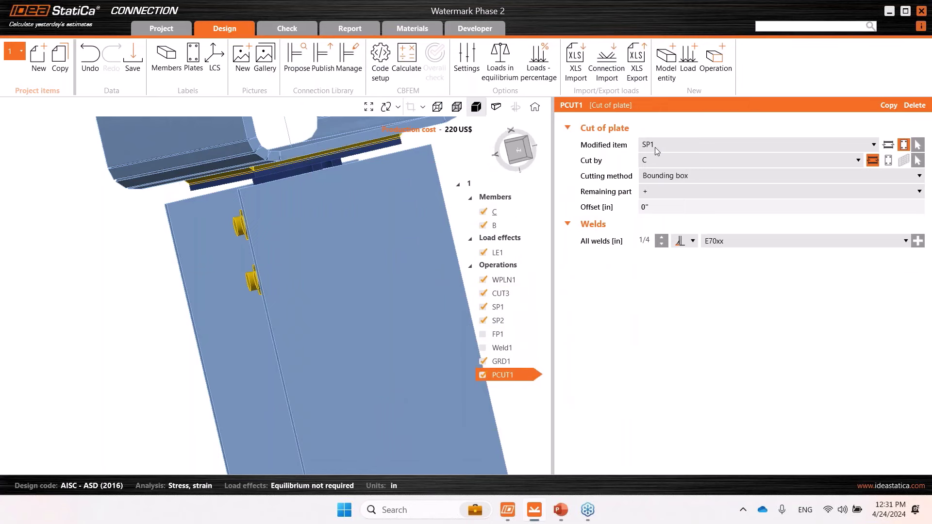
right_drag(284, 199, 225, 243)
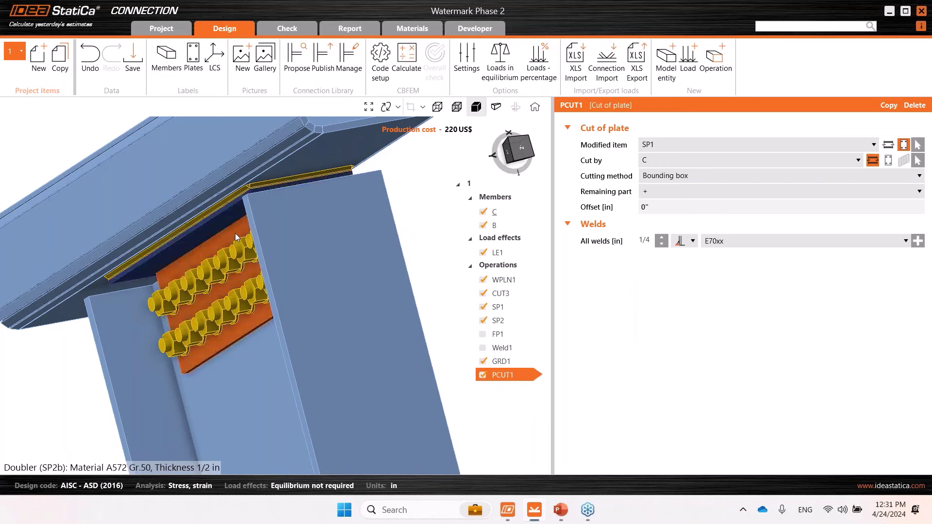
click(657, 141)
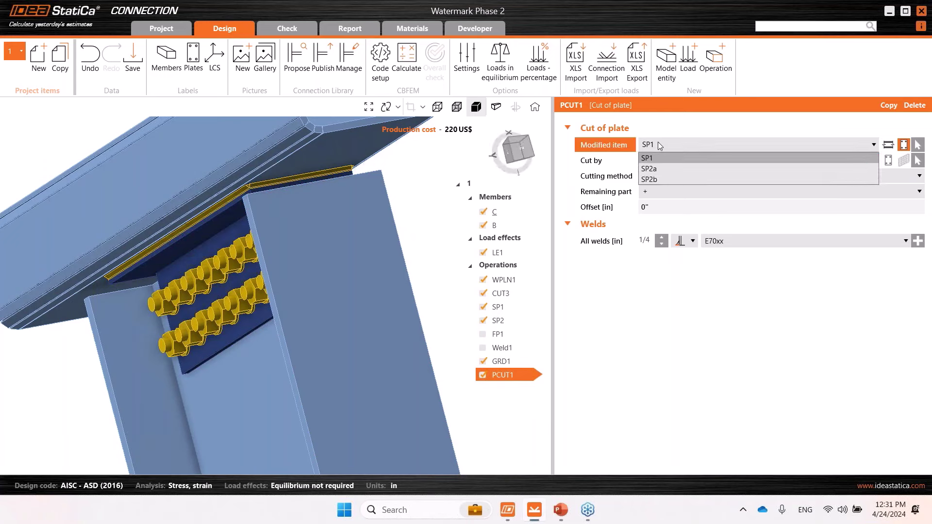
click(648, 168)
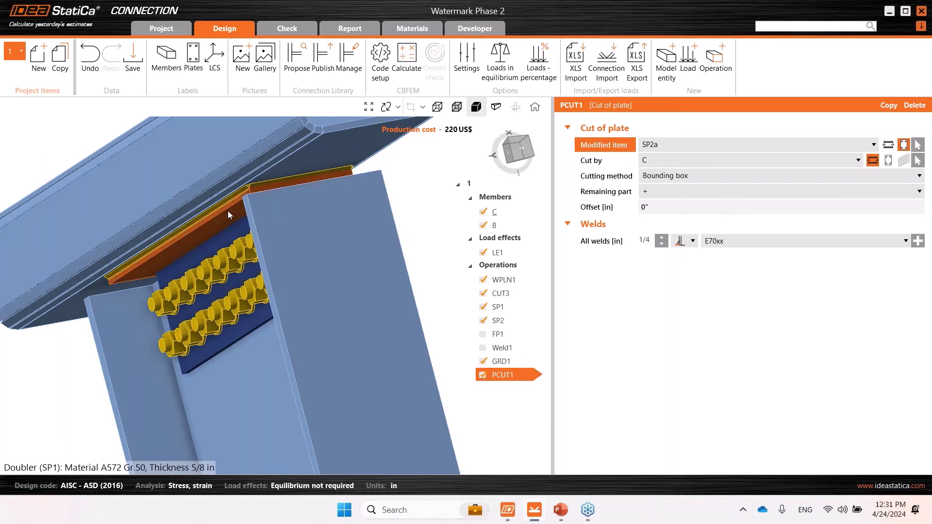
click(888, 165)
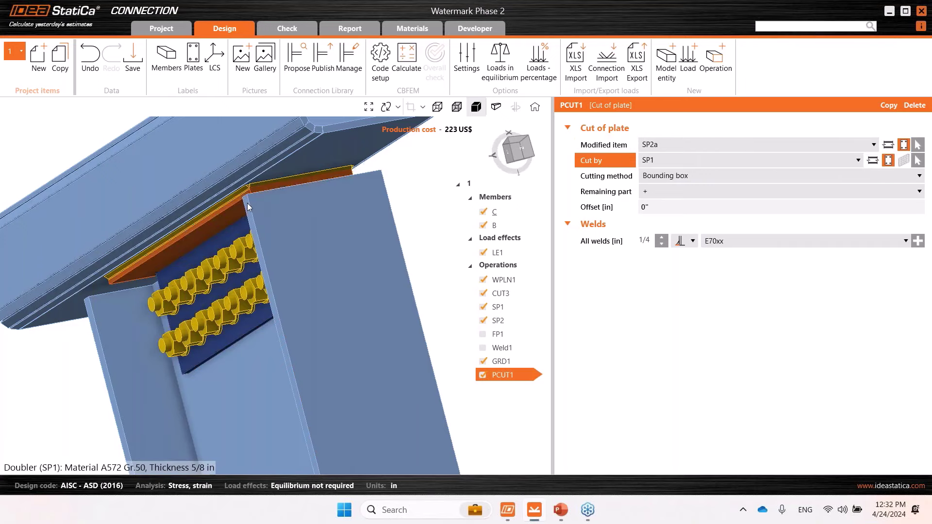
right_drag(311, 272, 278, 213)
scroll(278, 211, up, 8)
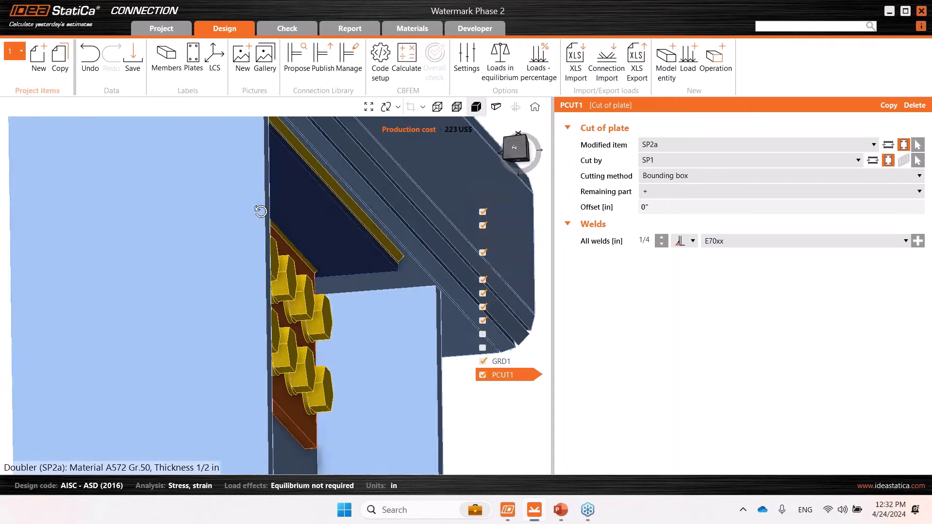
scroll(271, 226, down, 6)
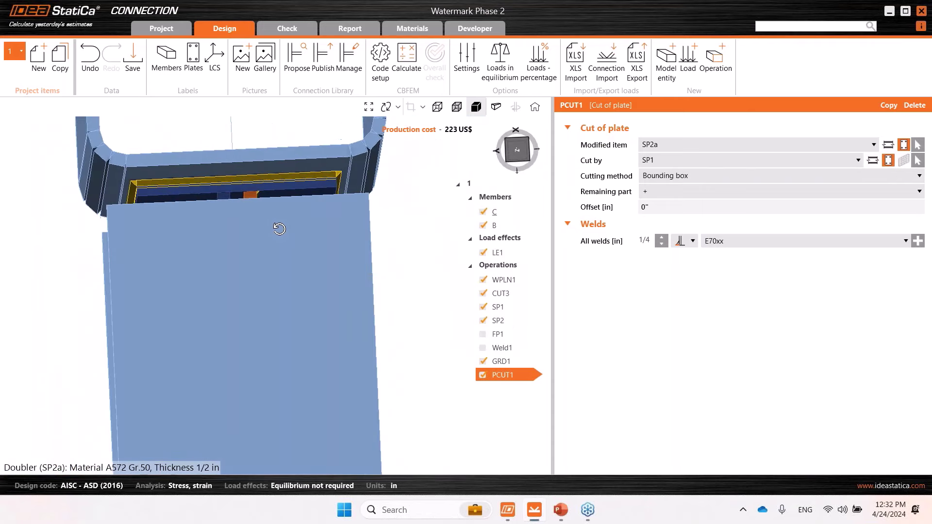
right_click(505, 374)
click(522, 384)
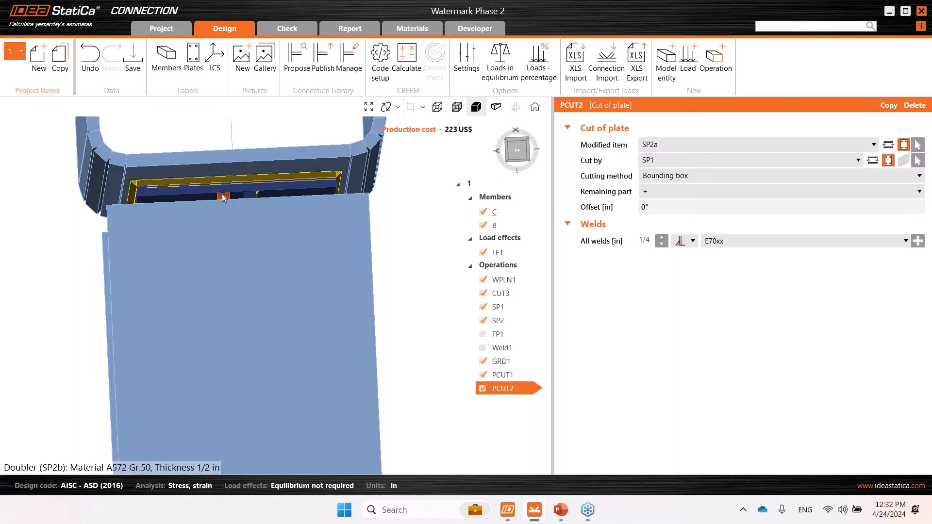
Step: Set PCUT2's Modified item to SP2b and Cut by to SP1
click(653, 160)
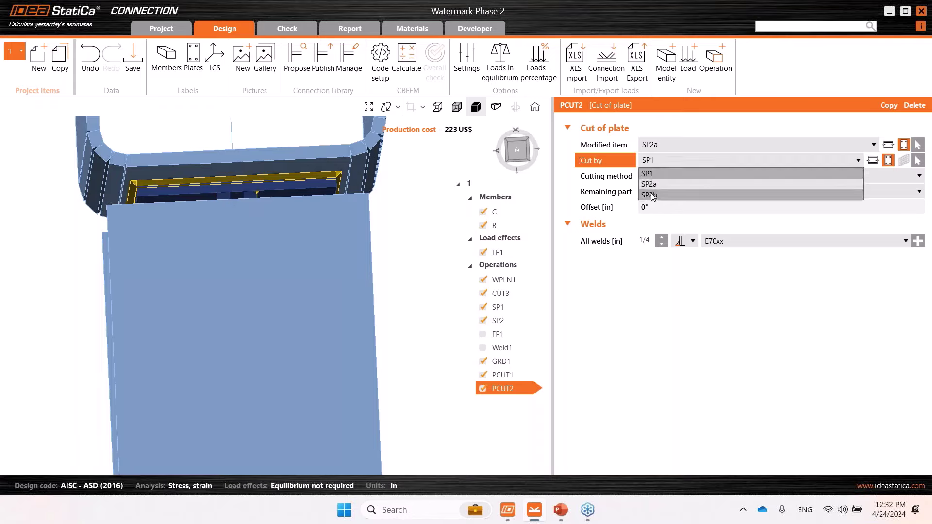
click(654, 194)
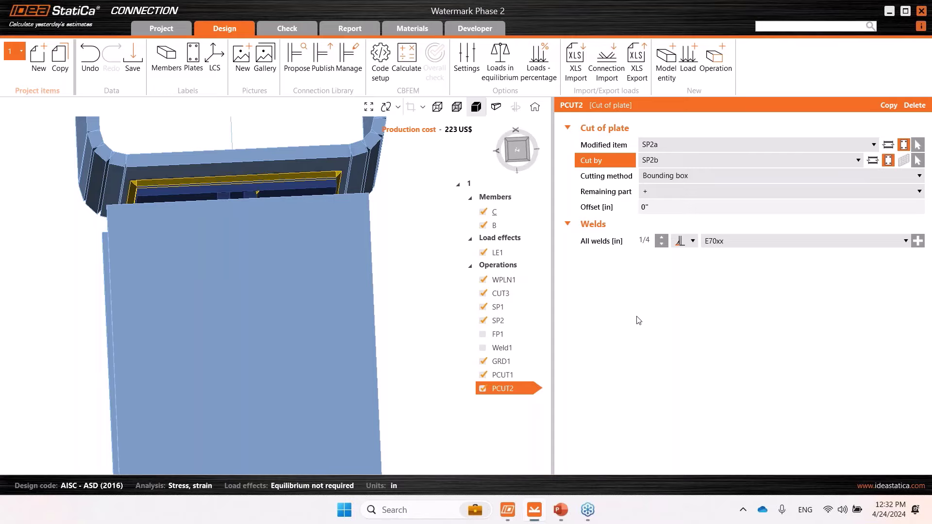
click(651, 146)
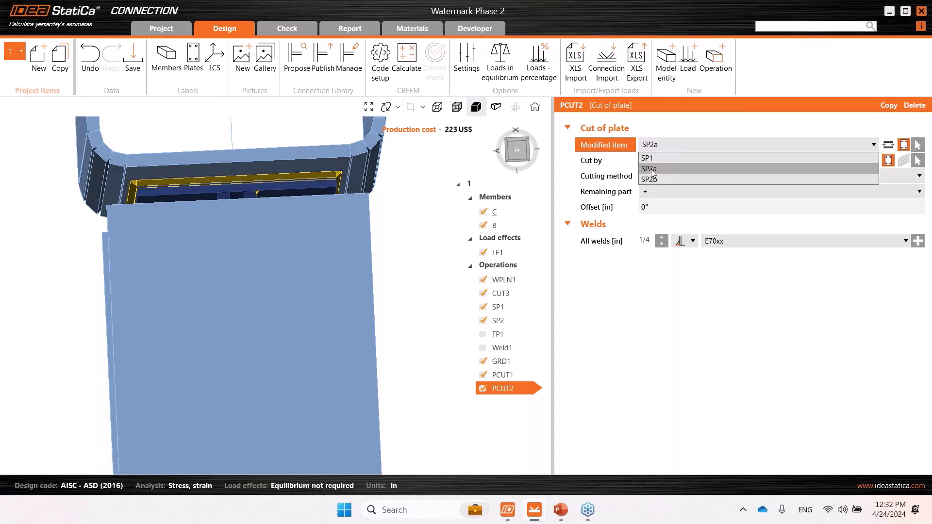
click(651, 179)
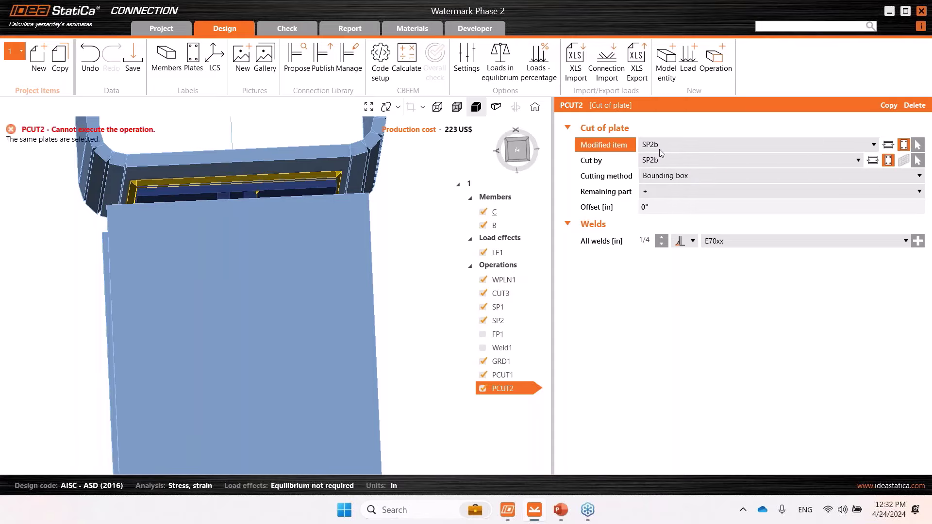
click(655, 160)
click(655, 173)
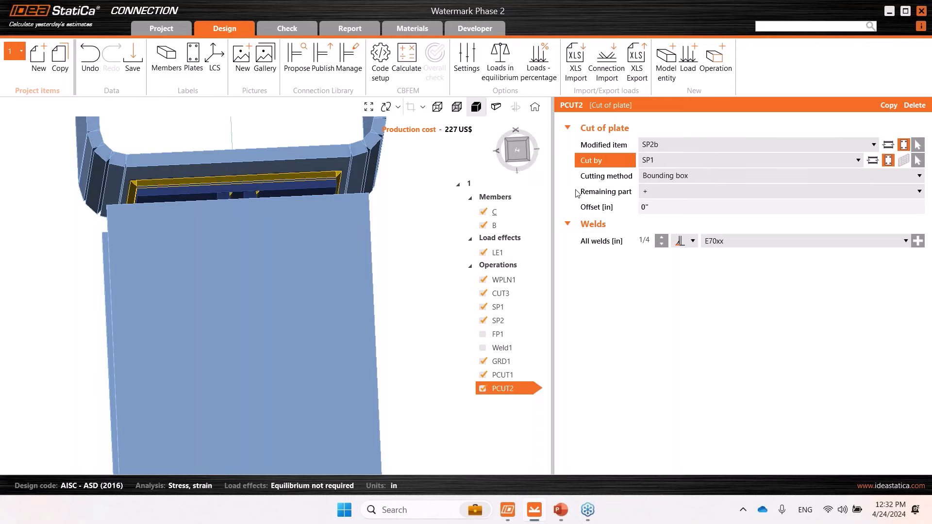
scroll(198, 194, up, 5)
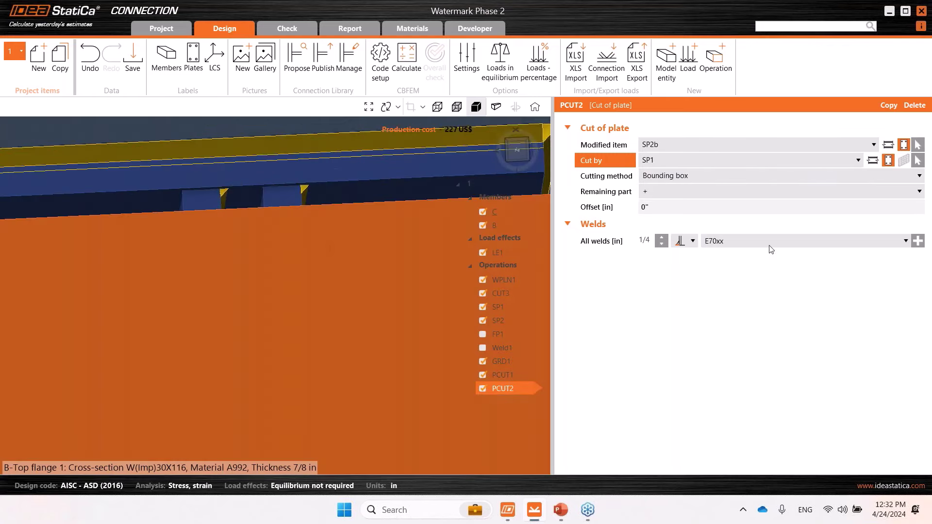
Step: Give the cut a rear-side fillet weld and run the analysis
click(687, 241)
click(703, 264)
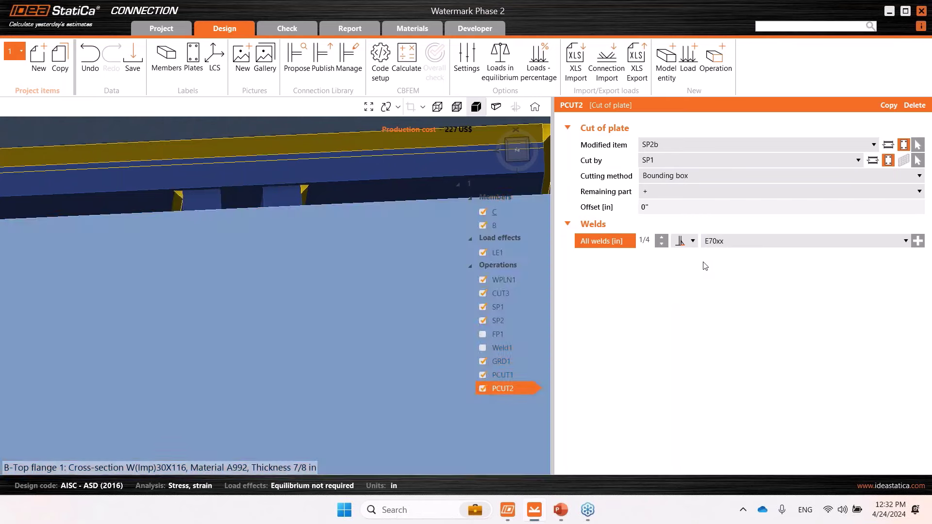
scroll(185, 334, down, 5)
right_drag(165, 334, 310, 271)
click(412, 79)
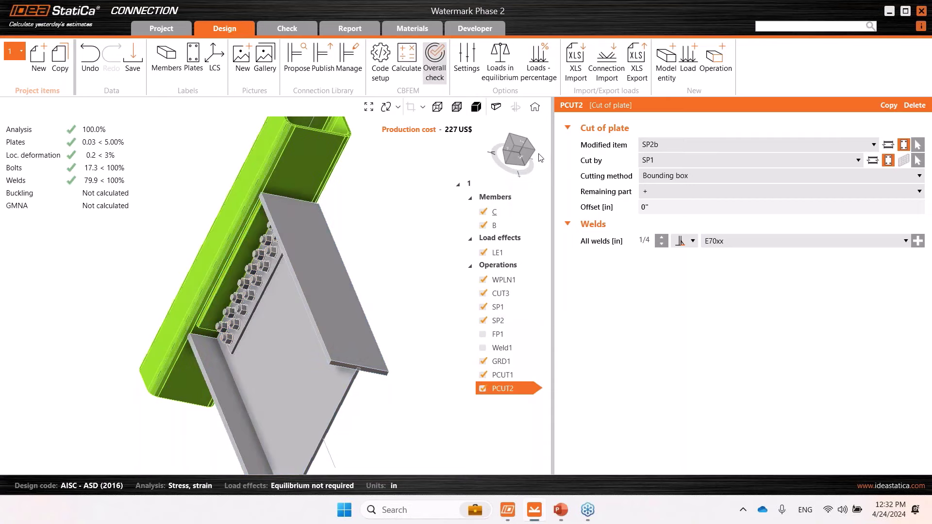
Step: Show equivalent stress from -X: 29.940 ksi peak, welds 79.9%, bolts 17.3%
click(519, 154)
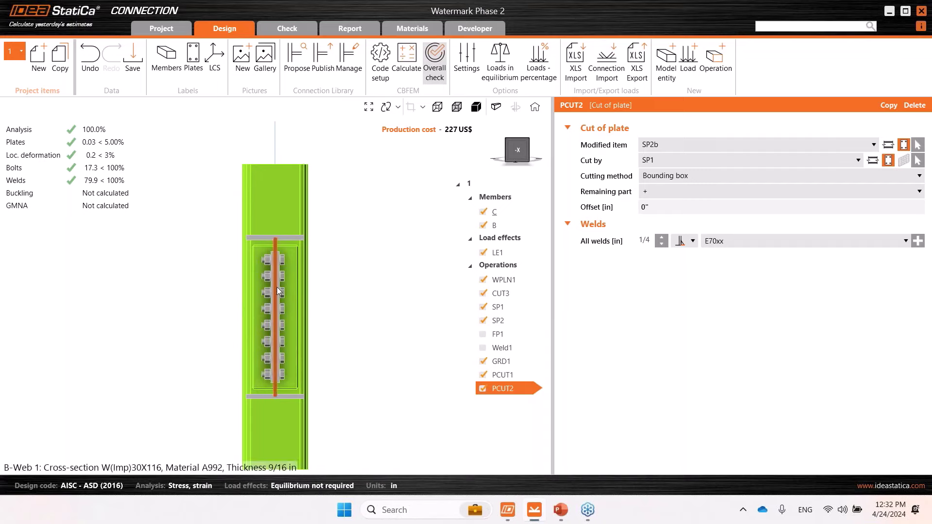
click(287, 29)
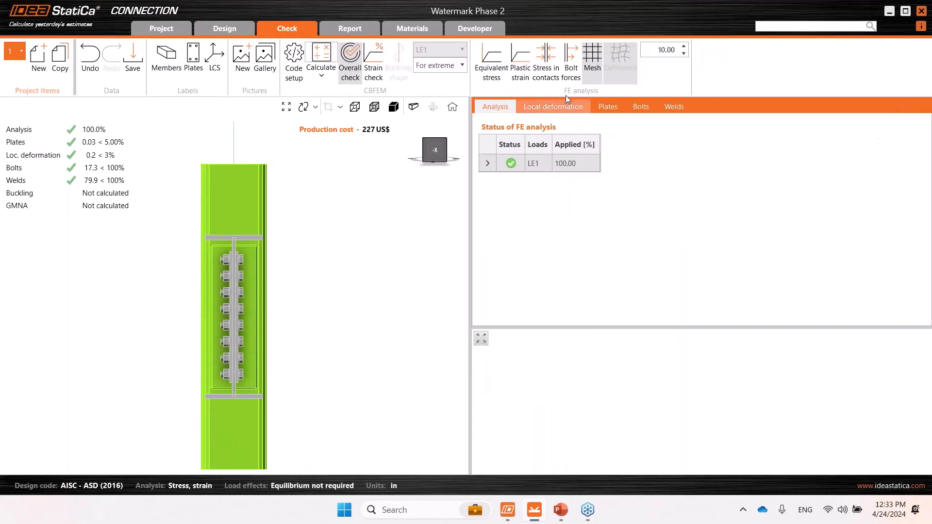
click(484, 80)
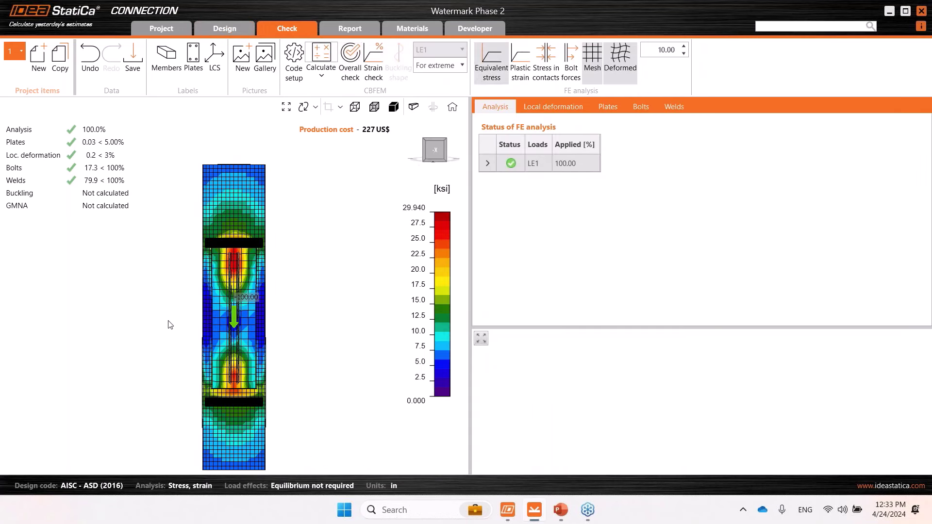
middle_drag(224, 294, 233, 281)
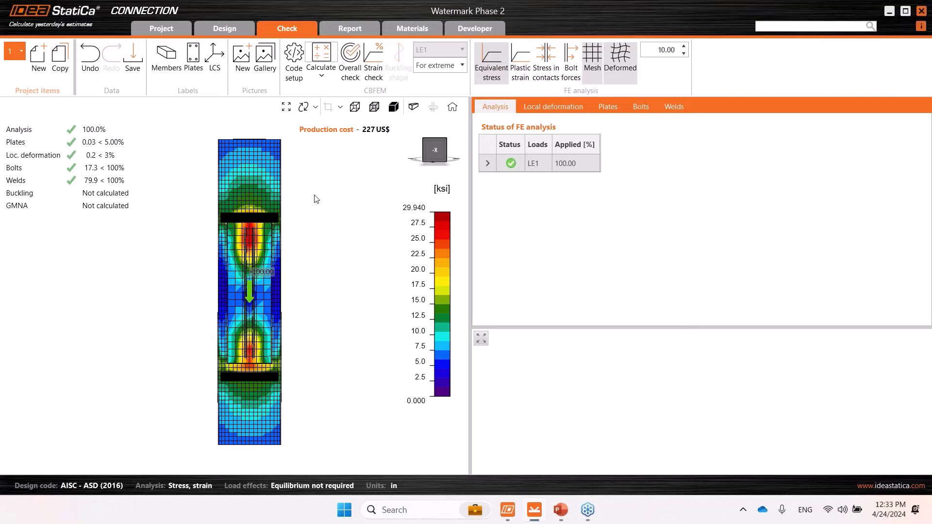
Step: Tick Geometrical nonlinearity (GMNA) in Code setup and recalculate, reaching 100% of LE1
click(295, 71)
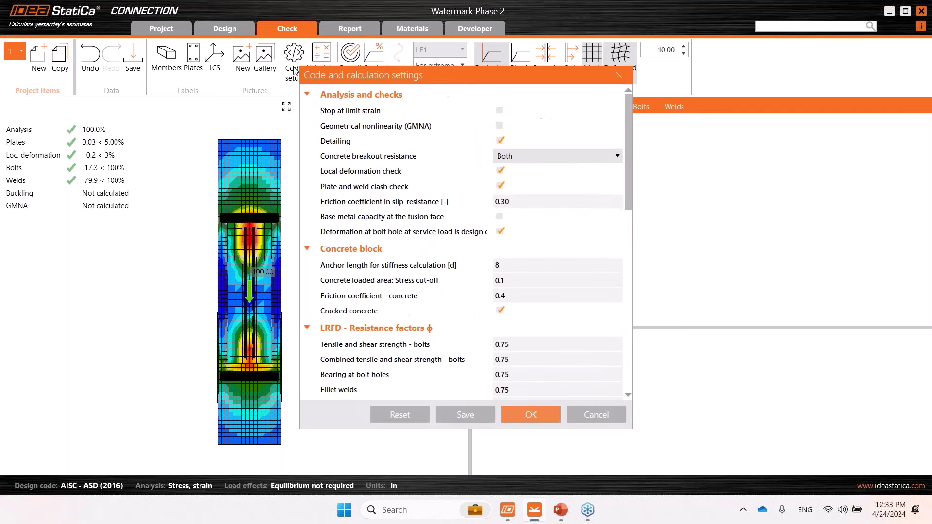
click(499, 126)
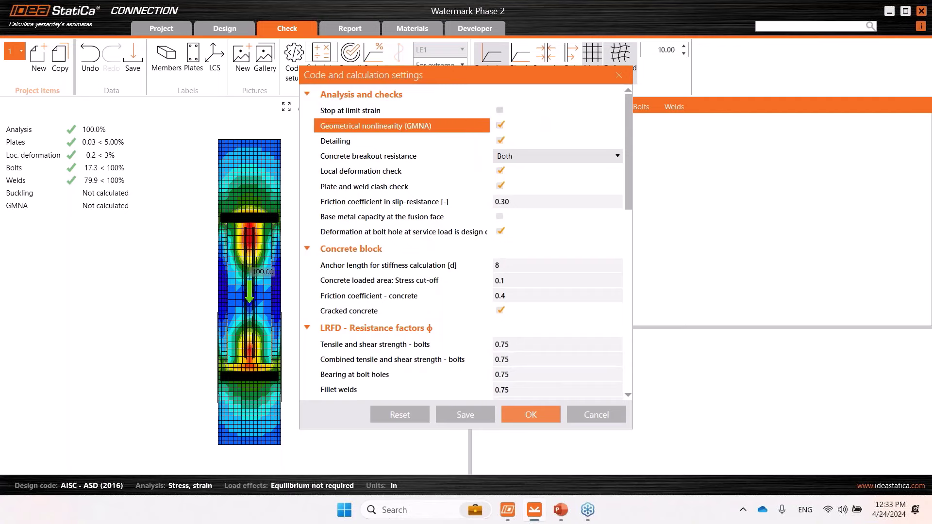
click(514, 415)
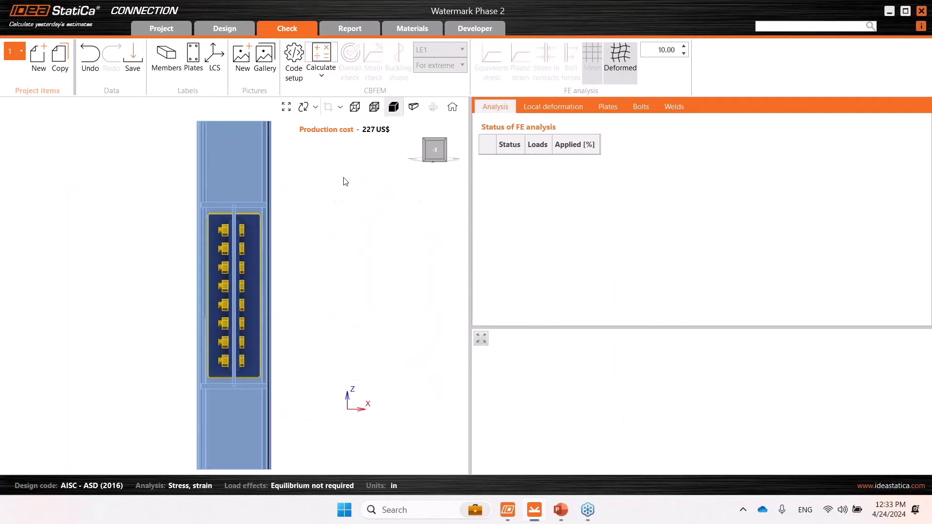
click(320, 56)
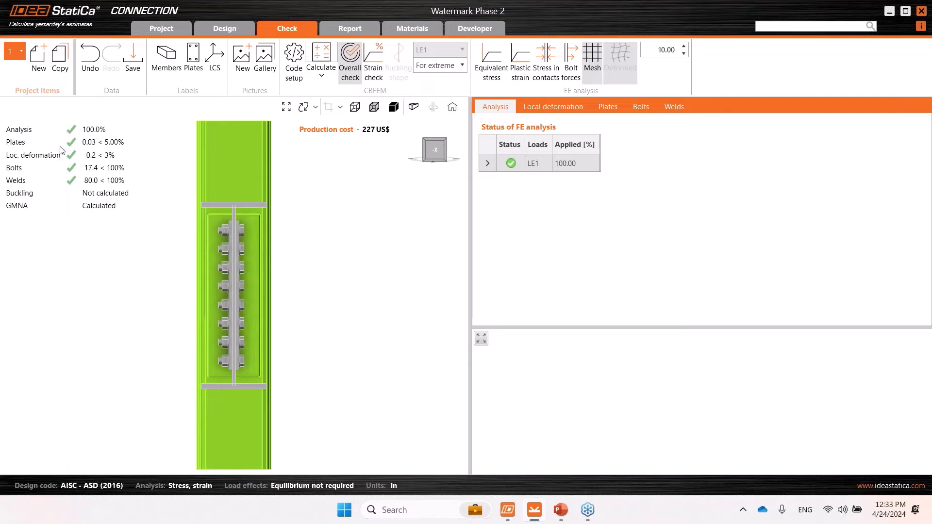
click(82, 134)
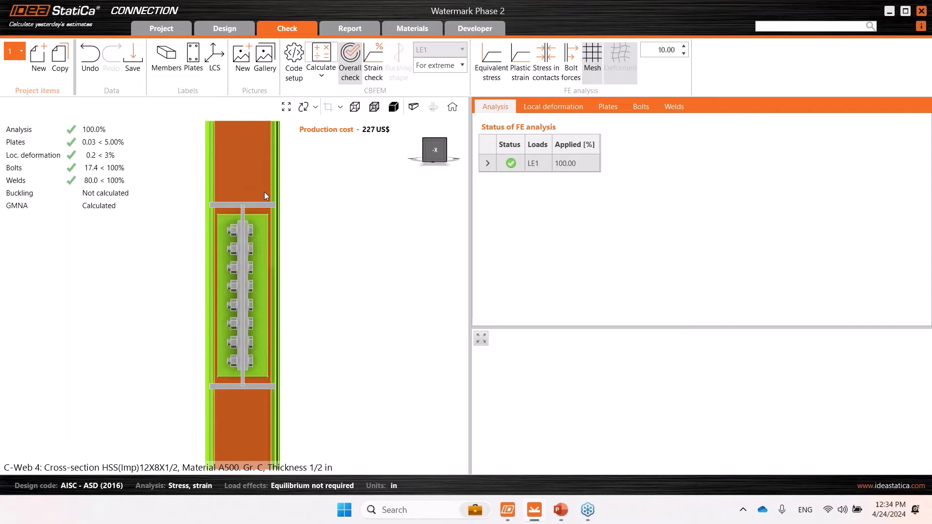
click(249, 178)
scroll(252, 177, down, 2)
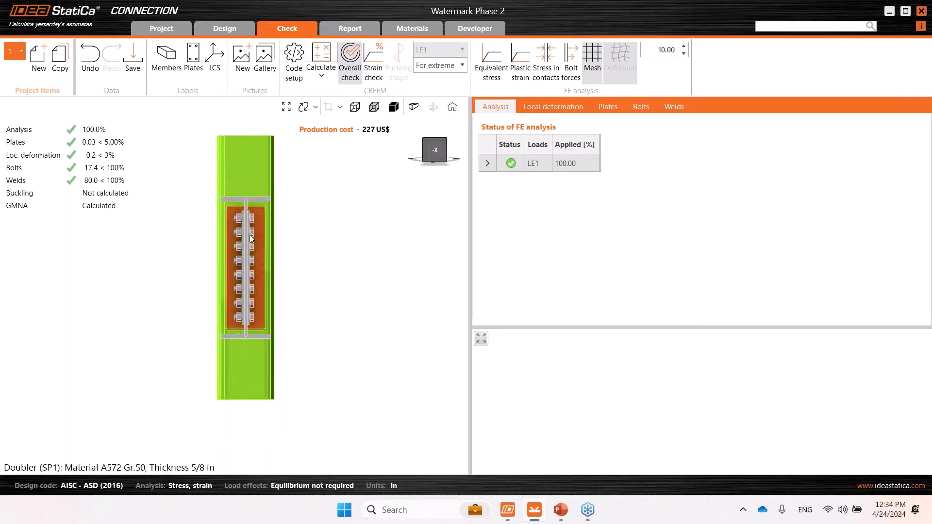
scroll(246, 232, up, 2)
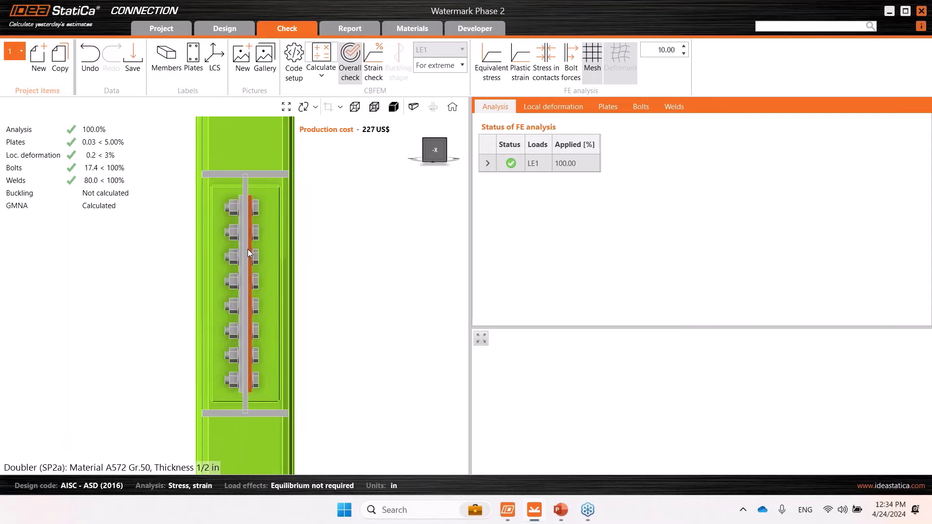
scroll(288, 261, down, 1)
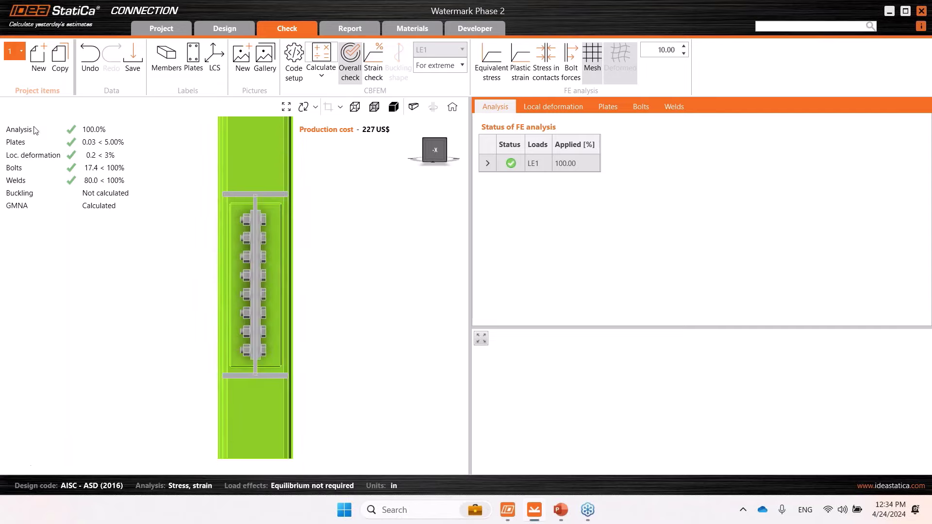
Step: Display equivalent stress contours and orbit the model to look along the beam and end plate
click(493, 75)
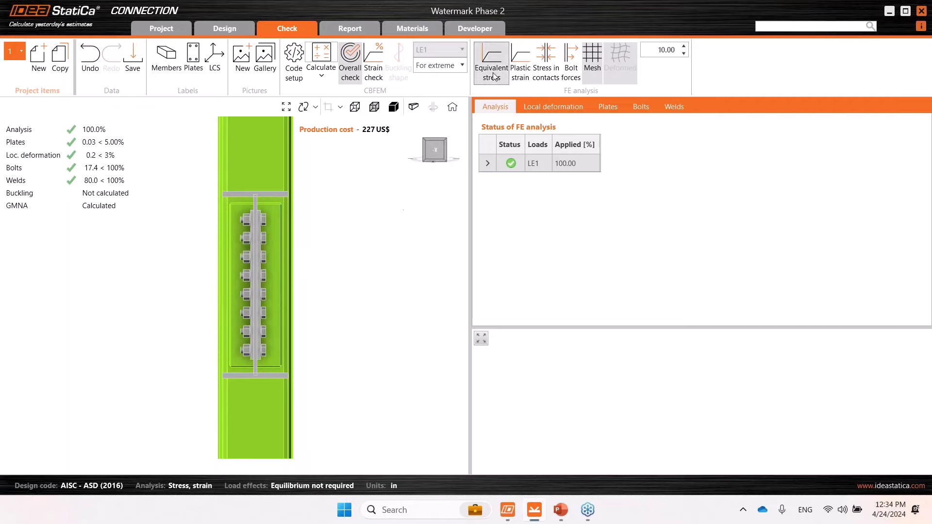
mouse_move(289, 292)
right_down()
mouse_move(333, 290)
mouse_move(284, 285)
right_up()
scroll(266, 264, up, 2)
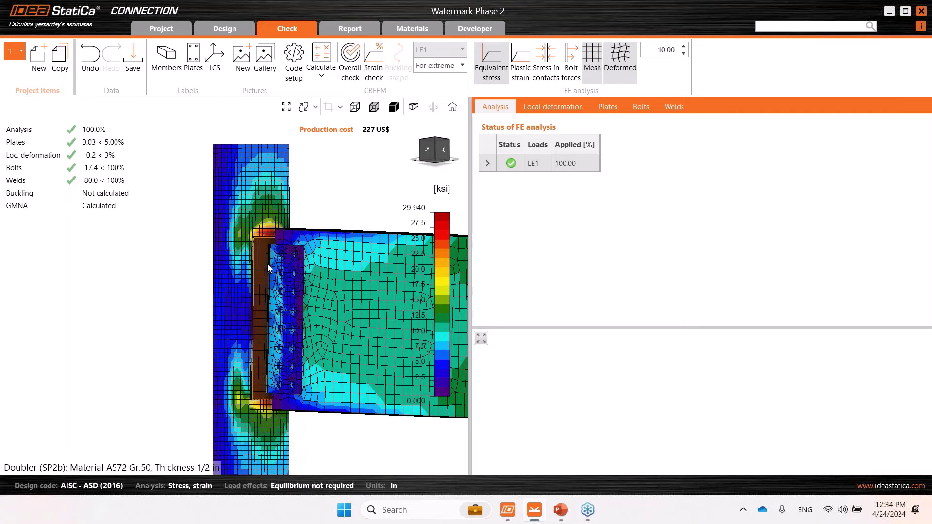
right_drag(264, 240, 269, 330)
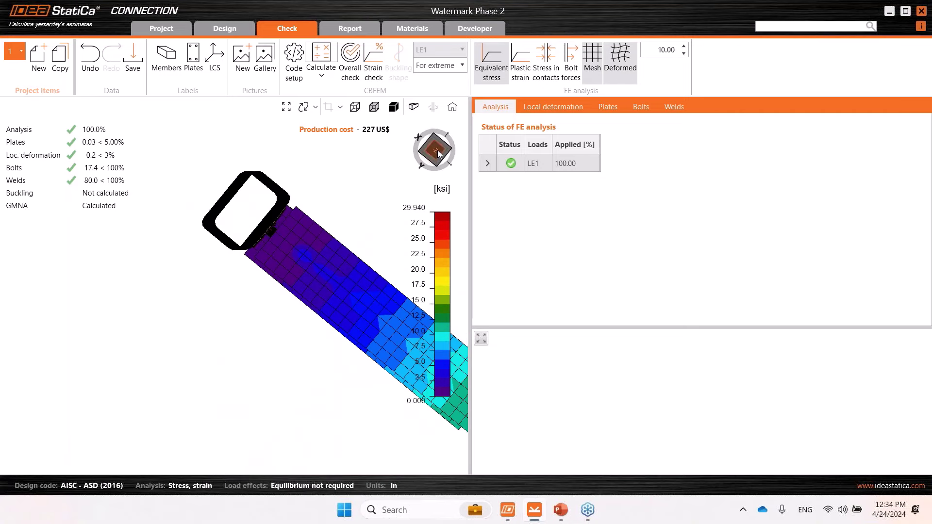
Step: Switch to the -Z top view and show local deformation: member C passes at 0.25%
click(434, 150)
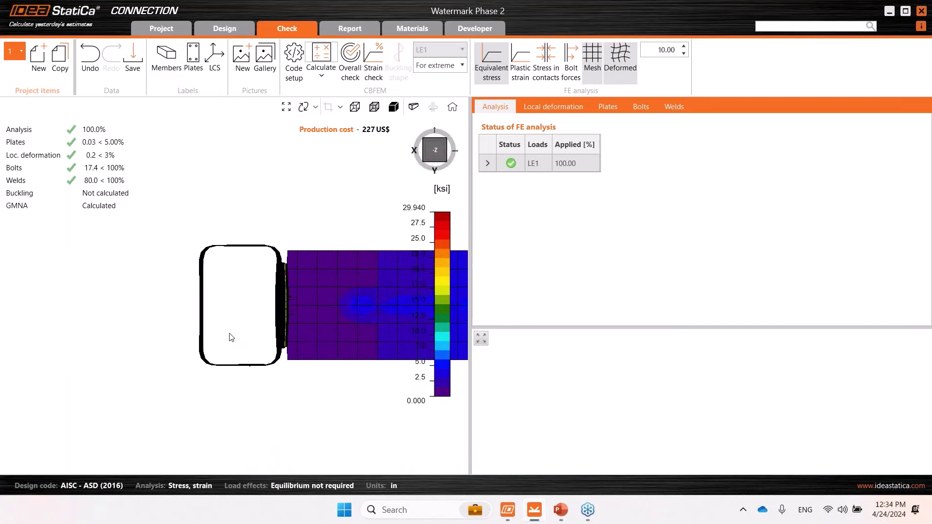
scroll(232, 338, up, 3)
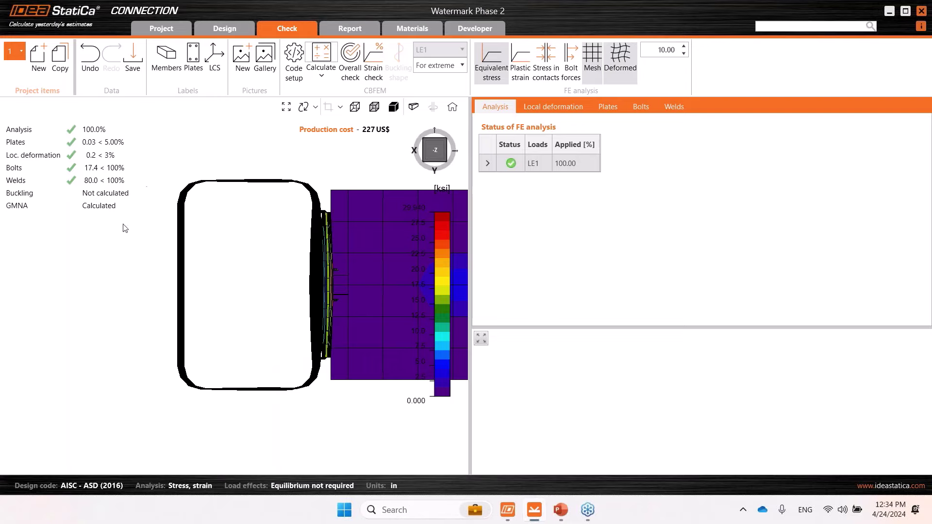
scroll(67, 263, down, 1)
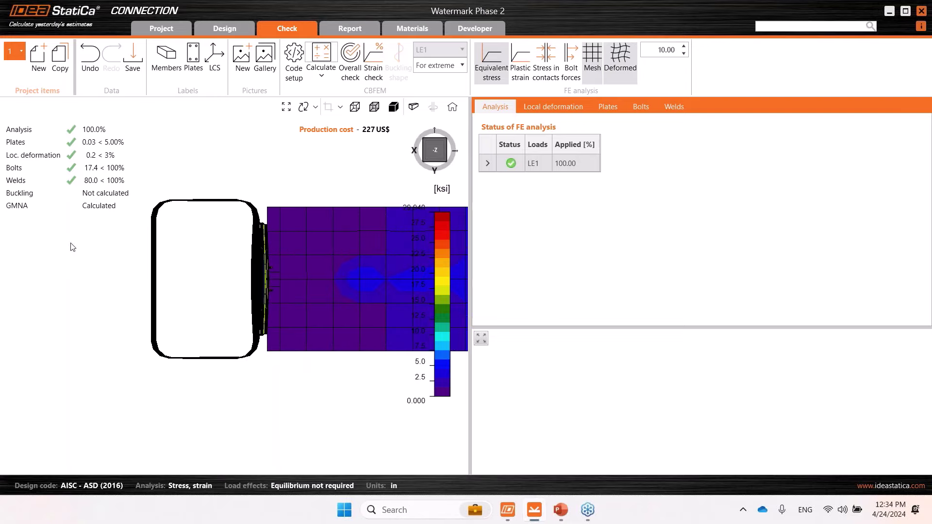
scroll(149, 302, down, 3)
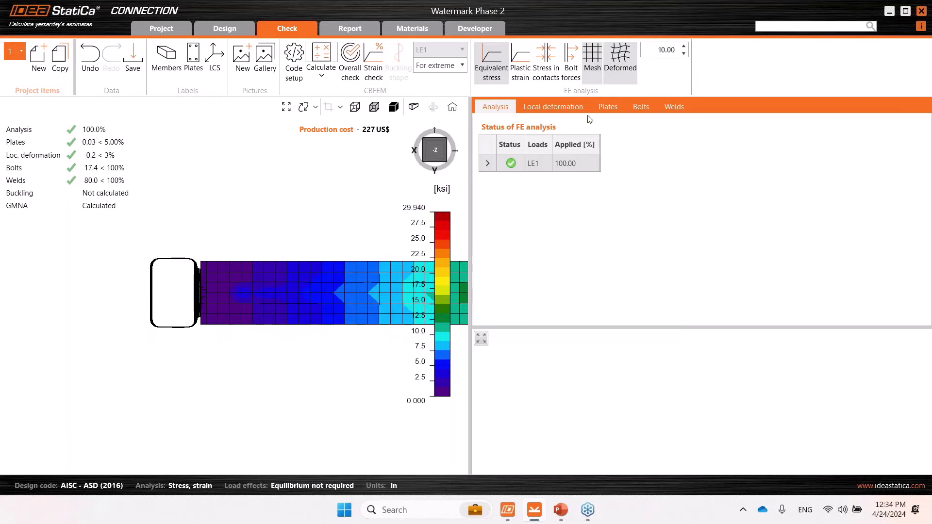
click(559, 107)
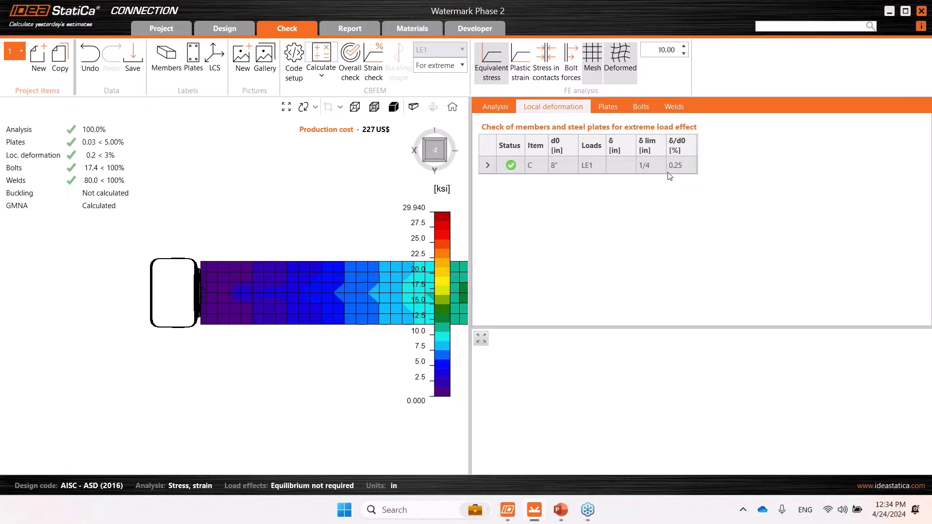
click(646, 169)
click(679, 169)
click(101, 162)
click(619, 164)
Step: Set plate thickness, cross-section length and structure length units to Decimal format, then return to results
click(375, 486)
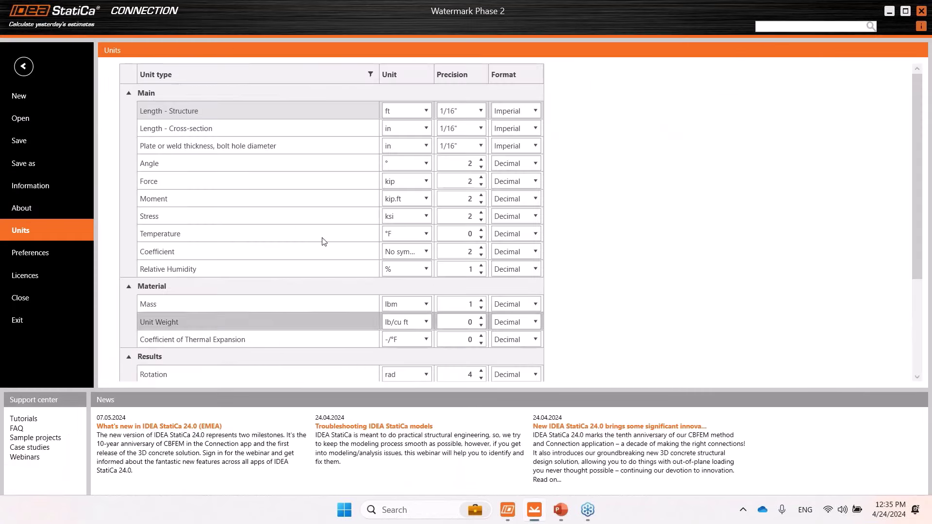
click(519, 144)
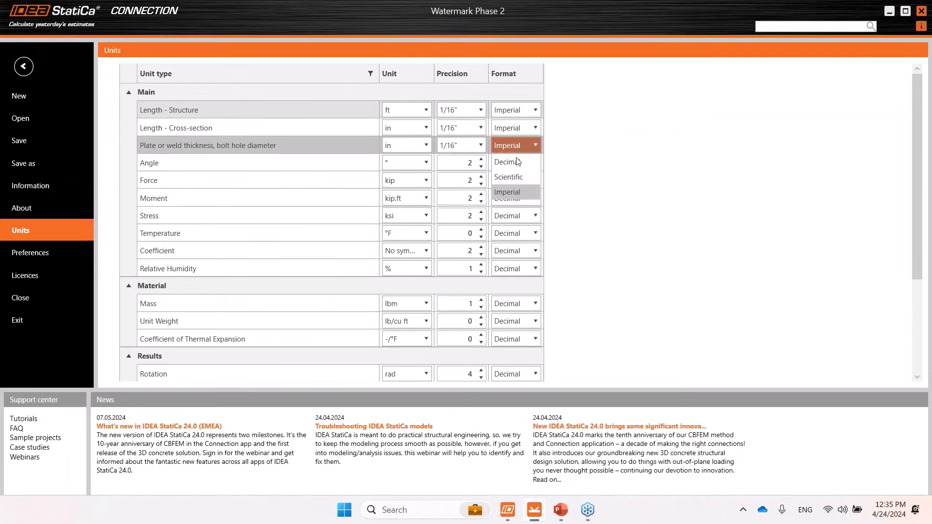
click(516, 164)
click(519, 127)
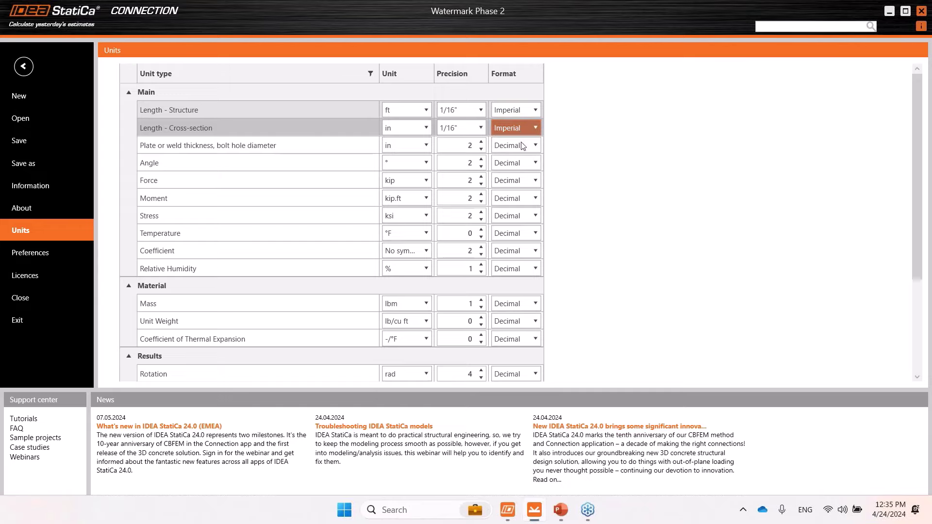
click(507, 144)
click(523, 114)
click(523, 126)
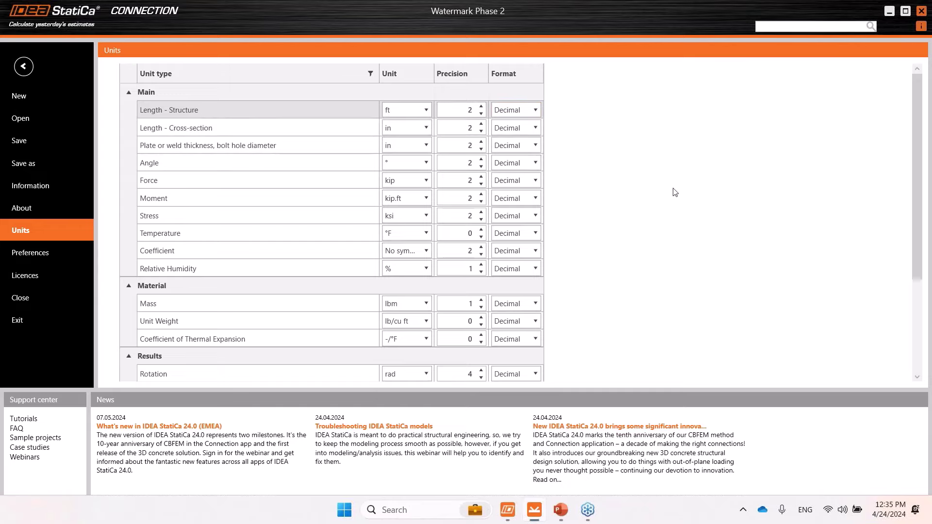
scroll(674, 197, down, 3)
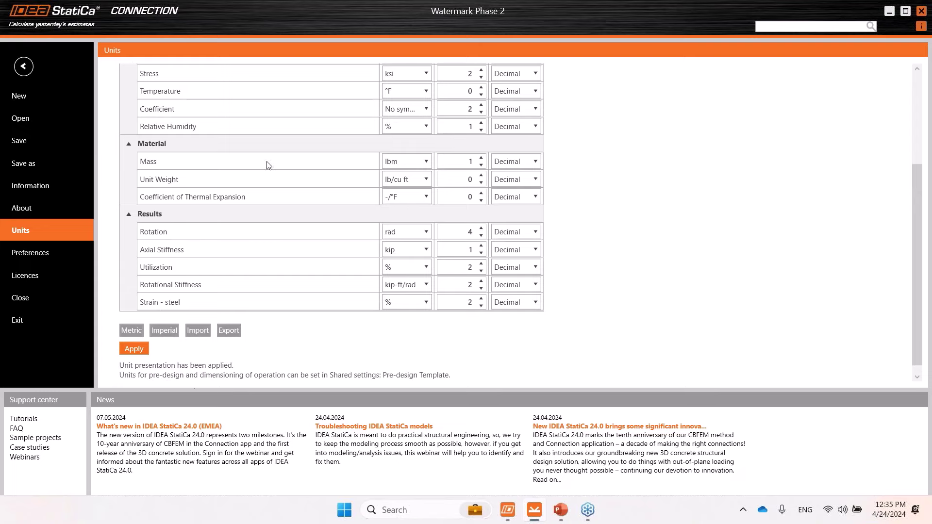
click(24, 65)
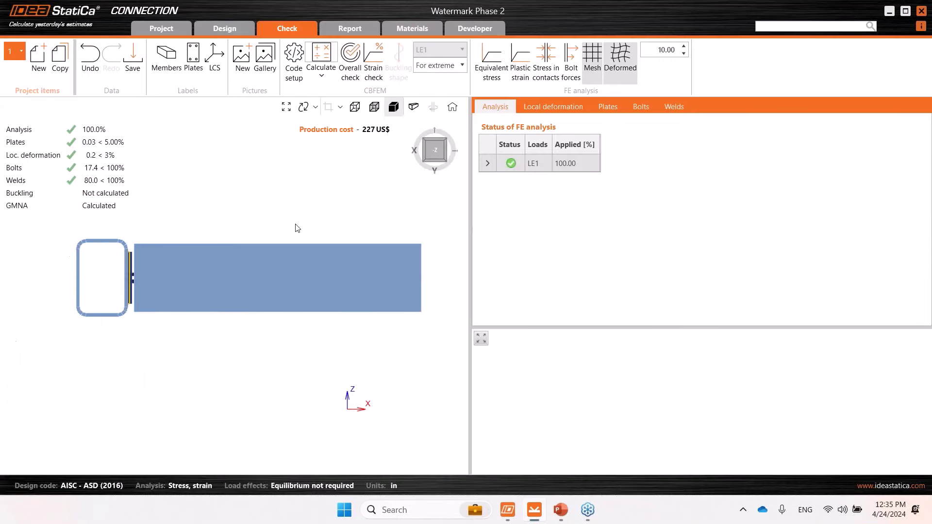
Step: Review the local deformation check results, now shown in decimal units
click(573, 107)
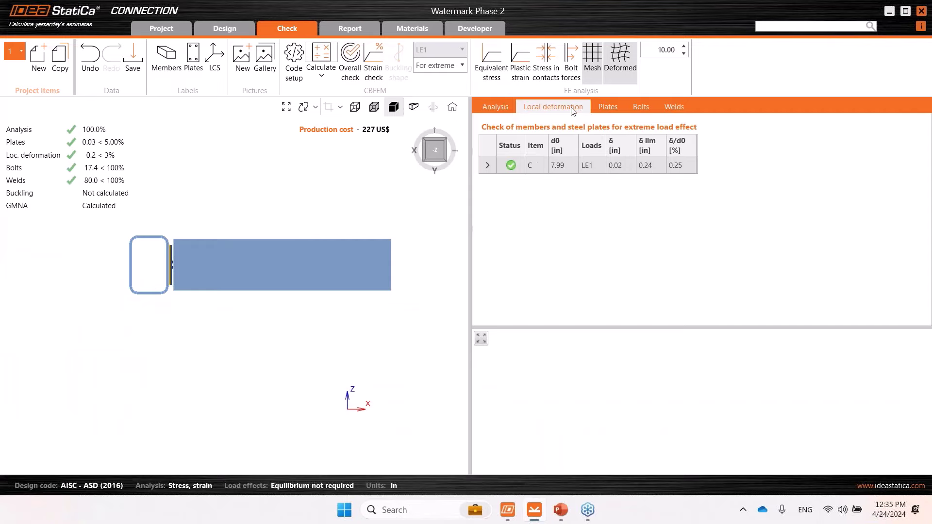
click(619, 173)
scroll(164, 266, up, 3)
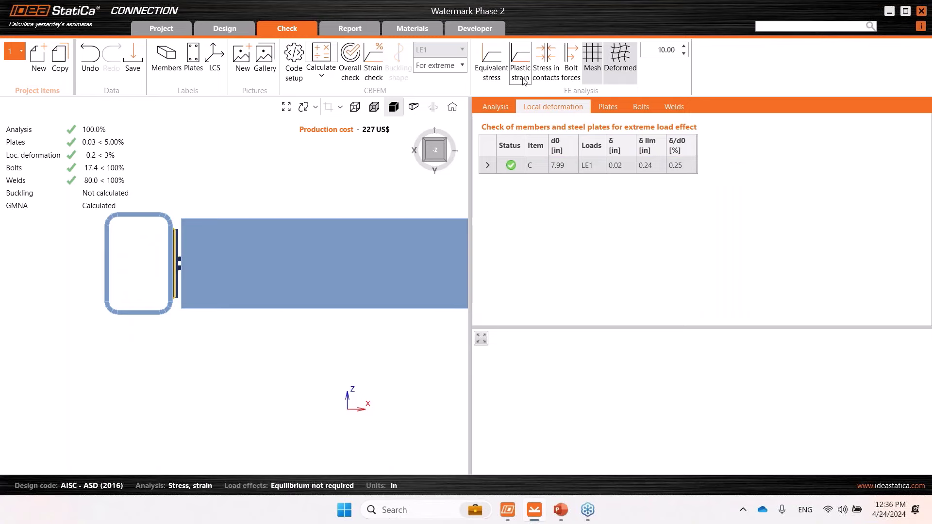
Step: Inspect equivalent stress on the column walls, then bring up the 'HSS Stability solution' slide
click(491, 68)
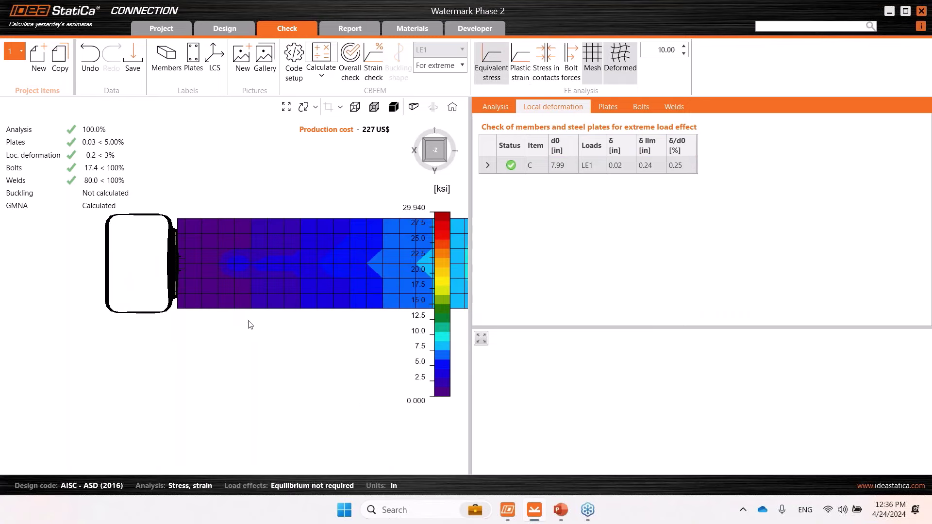
right_drag(249, 324, 357, 392)
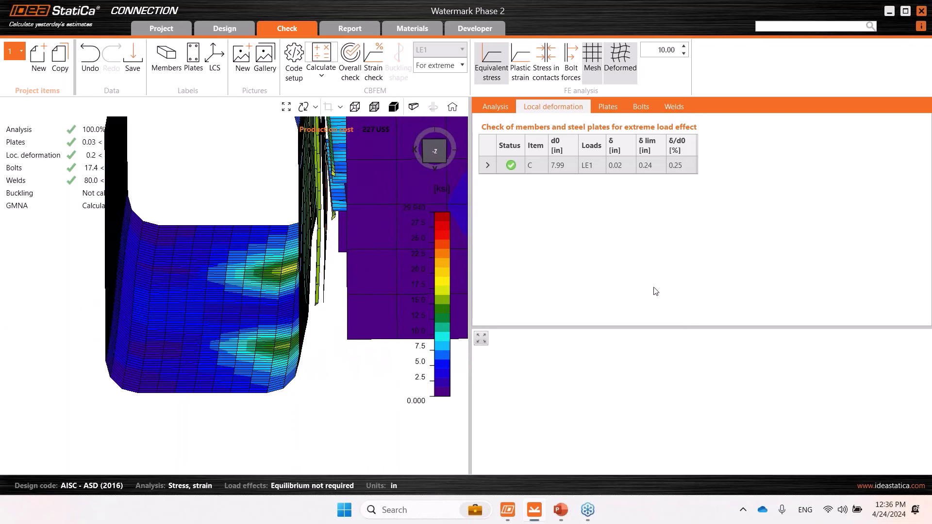
mouse_move(562, 515)
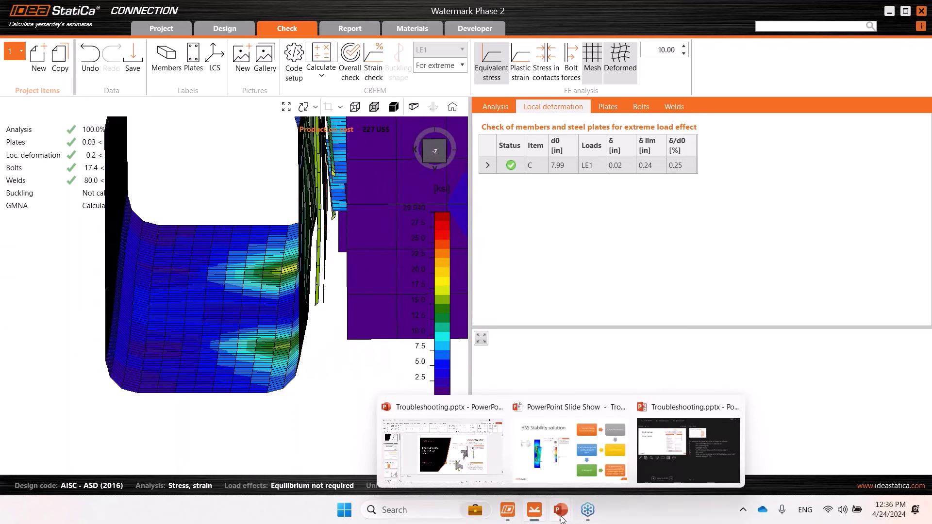
click(565, 470)
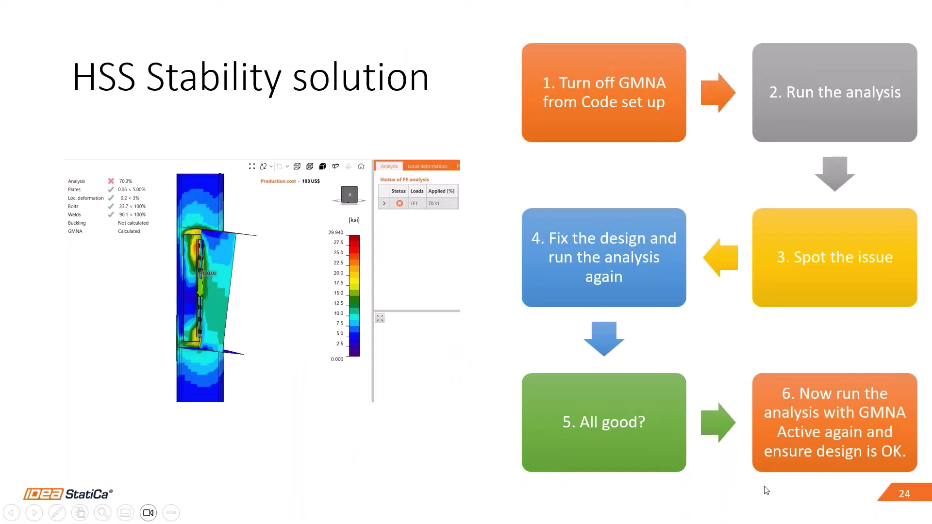
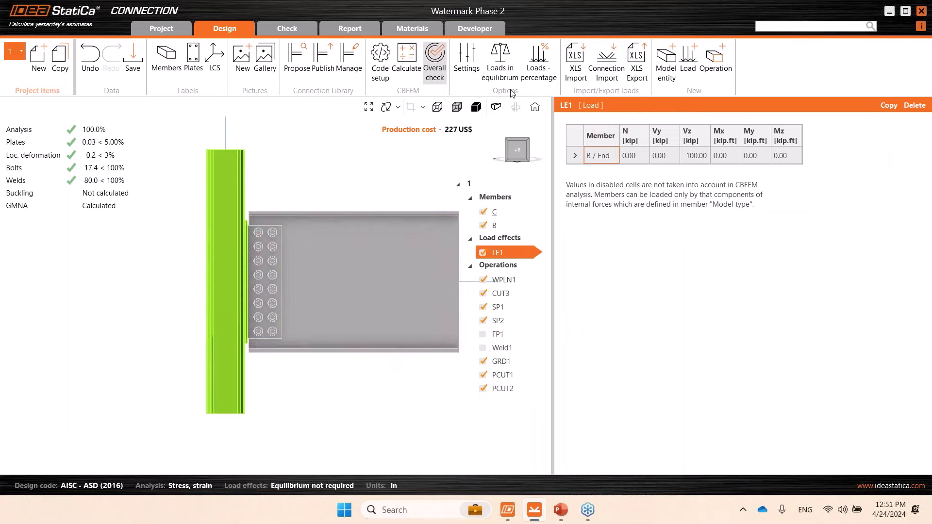
Step: Turn on Loads in equilibrium so LE1 adds C / End and C / Begin rows with unbalanced forces
middle_drag(426, 270, 387, 247)
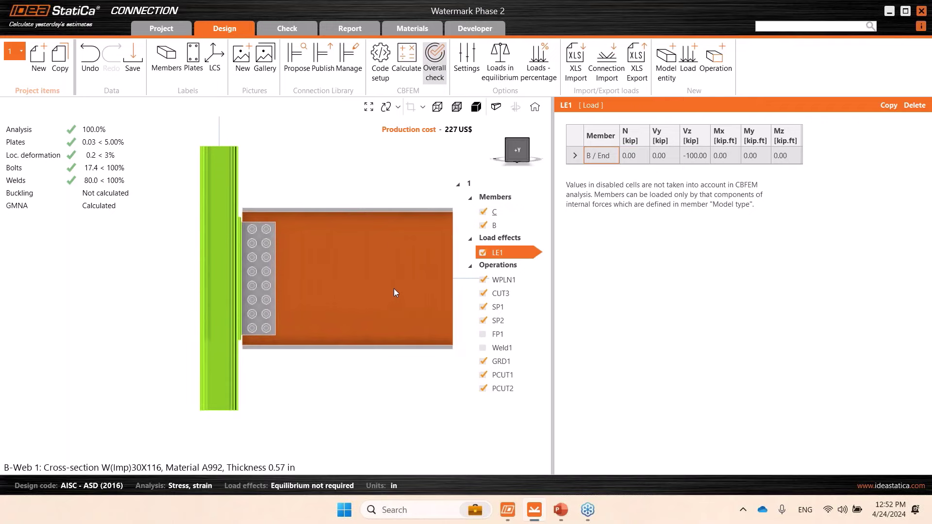
click(500, 73)
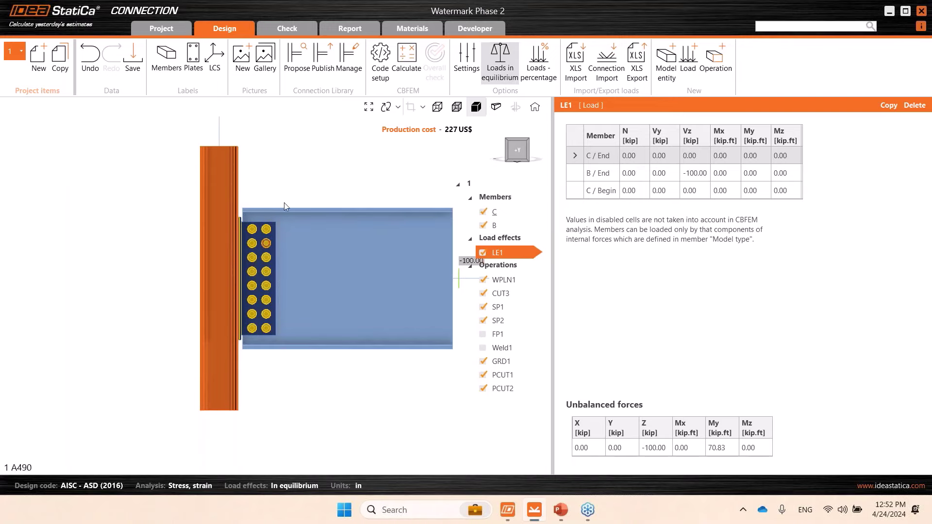
Step: Display the model as wireframe and turn Loads in equilibrium off, leaving only B / End in LE1
middle_drag(316, 200, 309, 199)
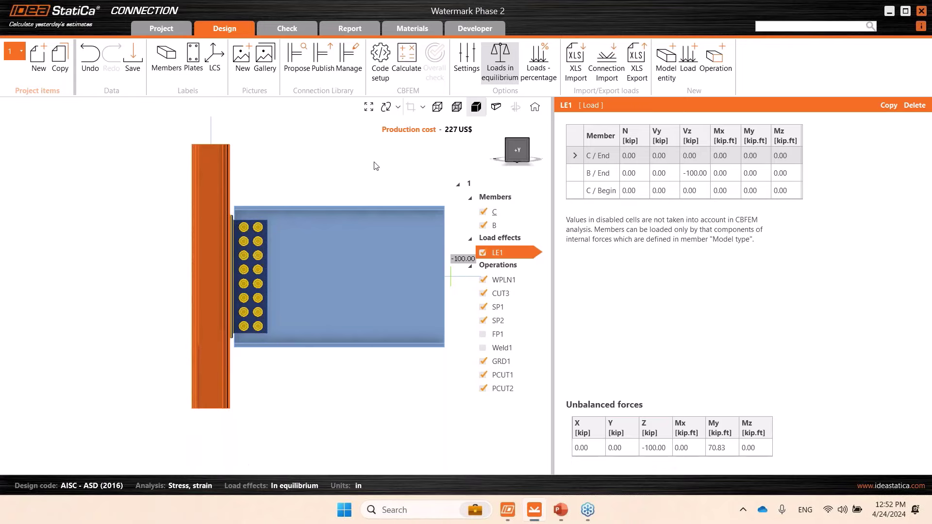
click(438, 110)
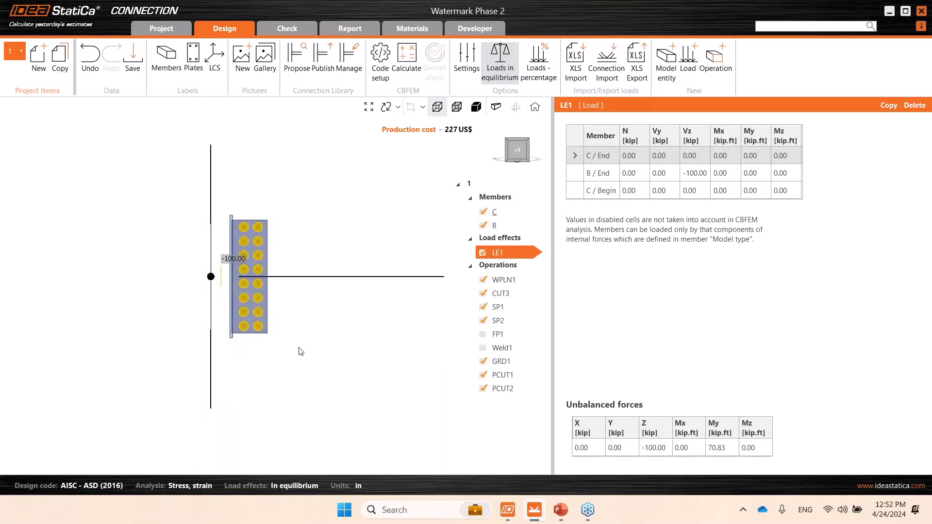
middle_drag(297, 349, 267, 355)
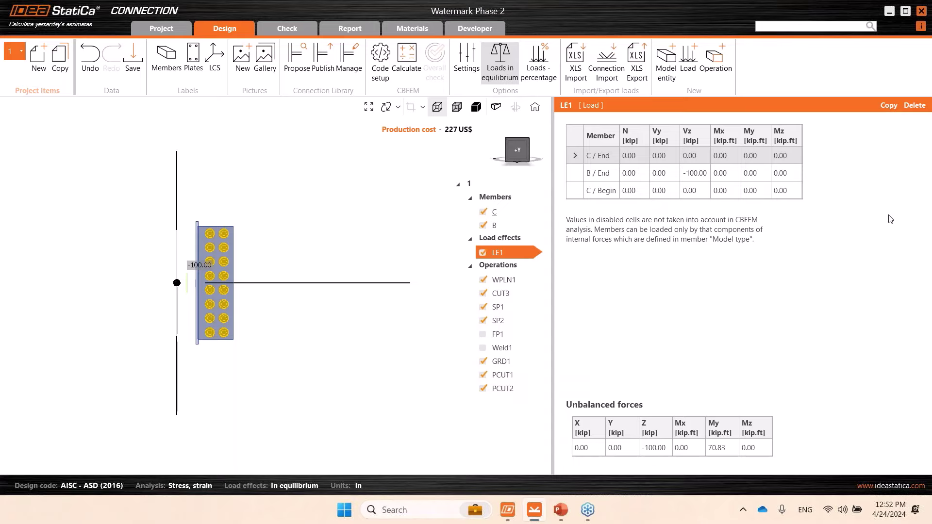
click(503, 64)
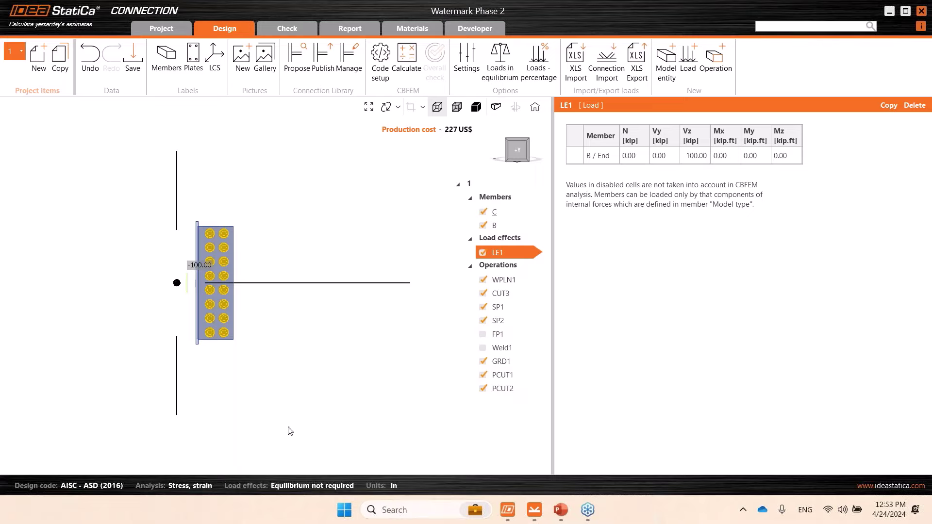
click(920, 27)
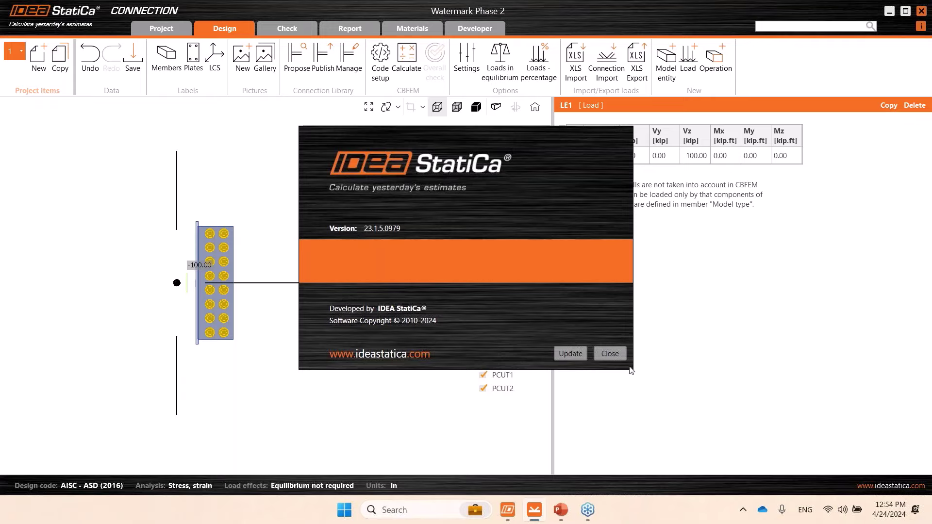
click(609, 355)
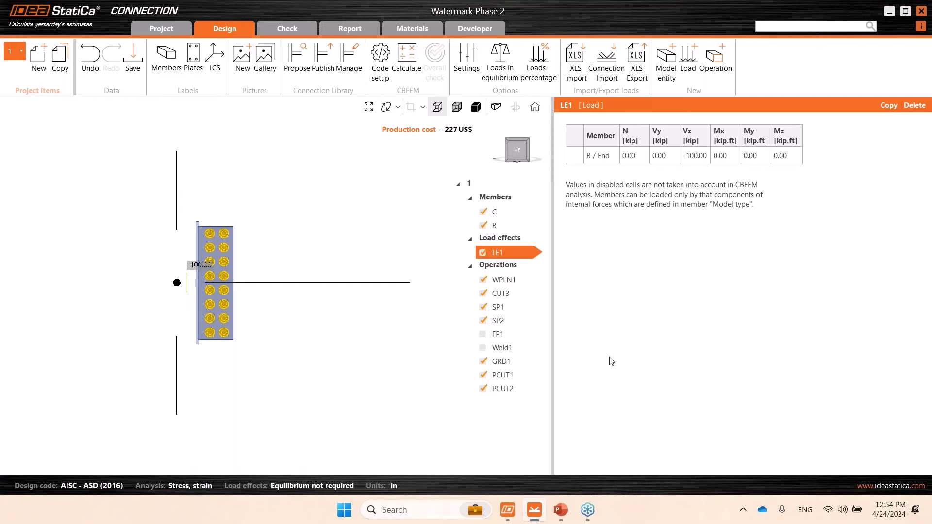
mouse_move(573, 515)
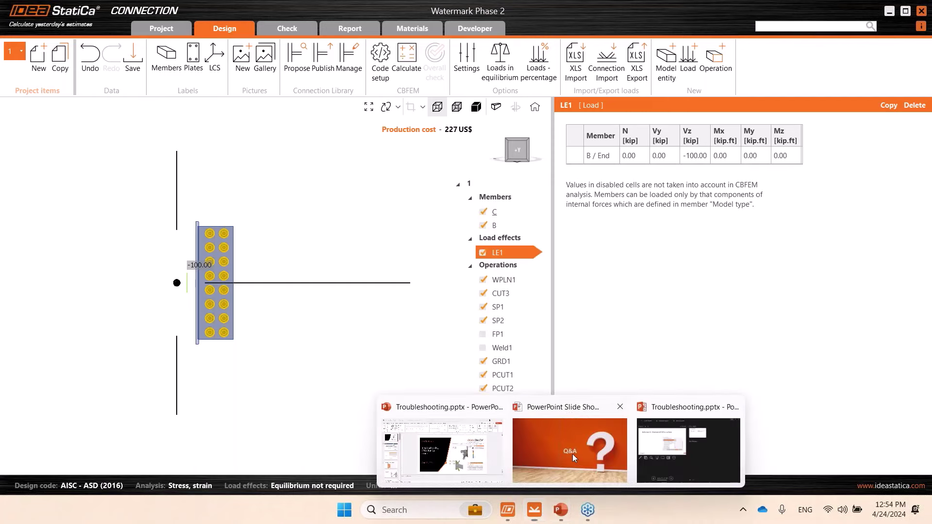
click(572, 453)
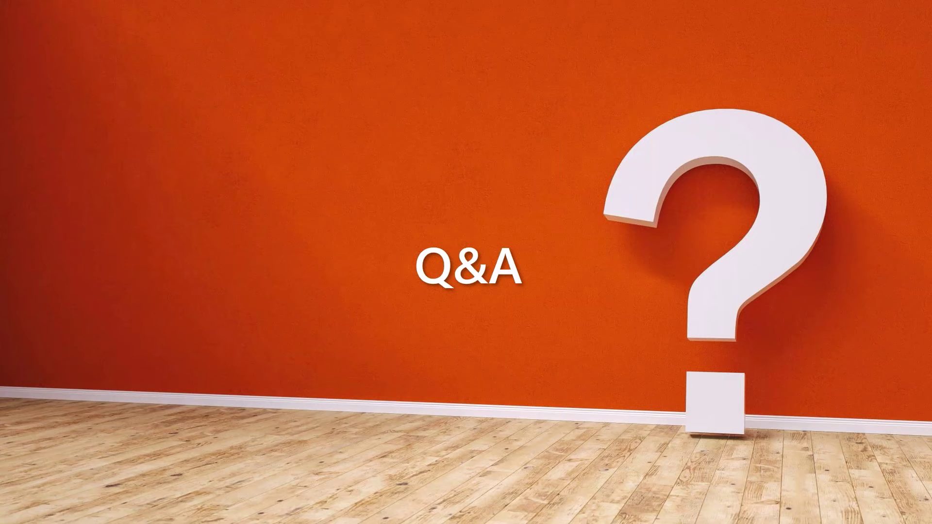
key(alt+Tab)
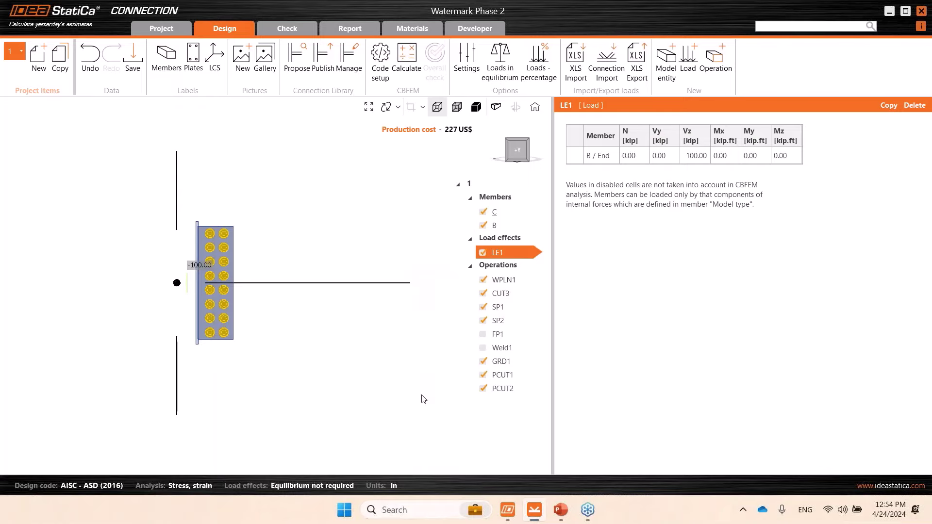
Step: Review plate cuts PCUT2 and PCUT1 and switch the model back to solid rendering
click(499, 387)
click(511, 380)
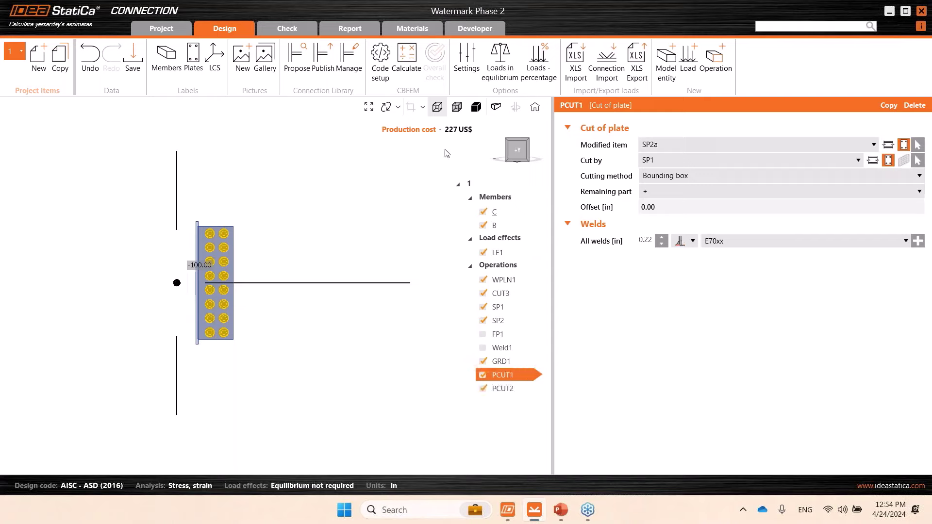
click(457, 107)
click(473, 108)
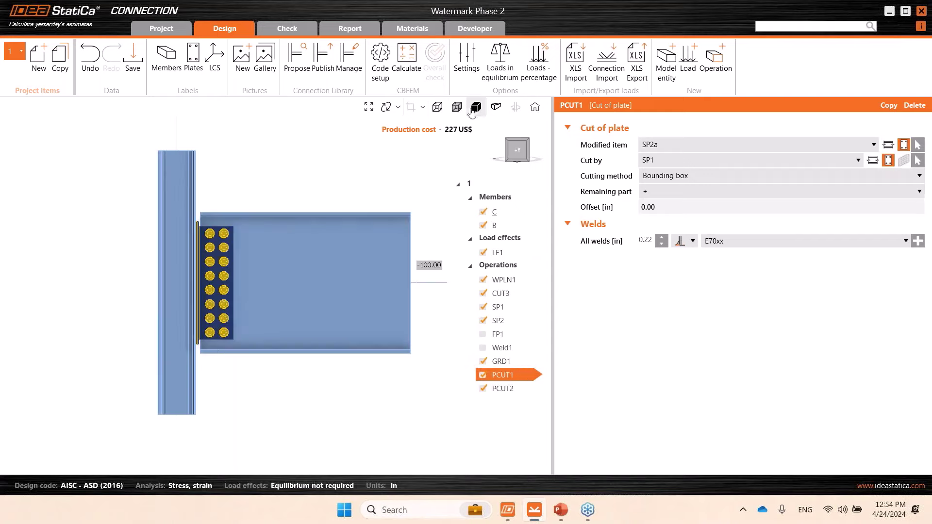
Step: Check bolt grid GRD1, then show beam B's properties with its W(Imp)30X116 cross-section
click(502, 364)
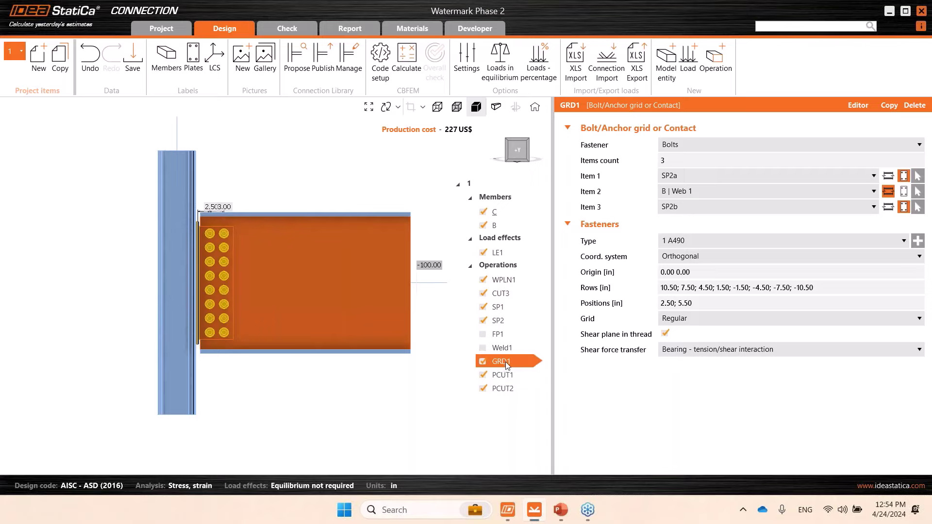
right_click(505, 362)
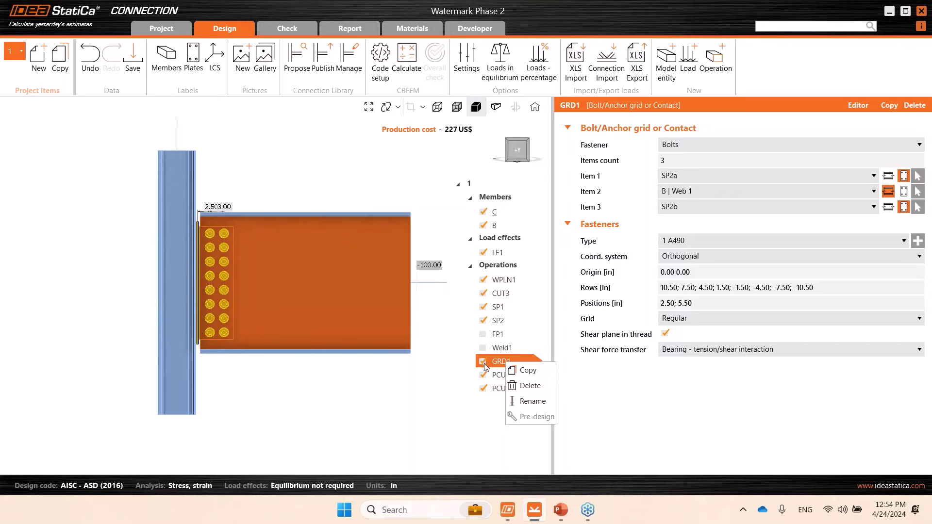
click(457, 368)
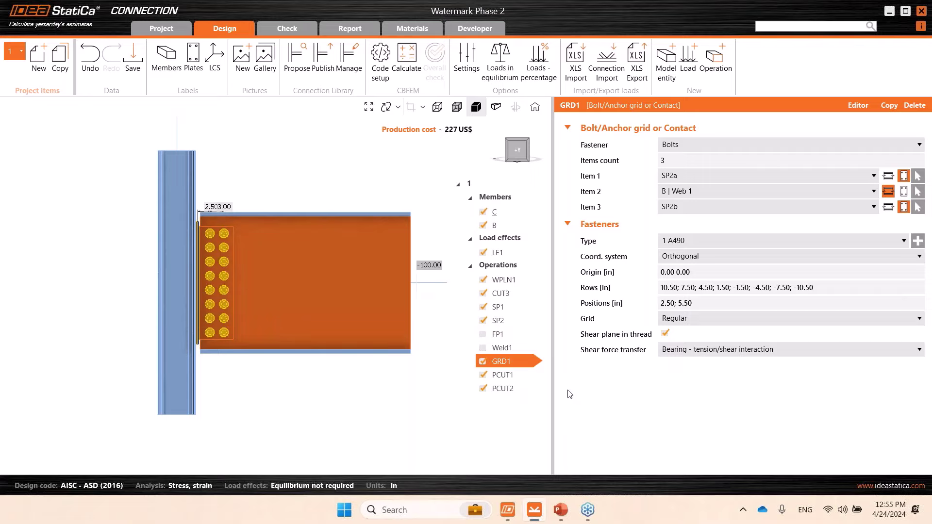
click(293, 212)
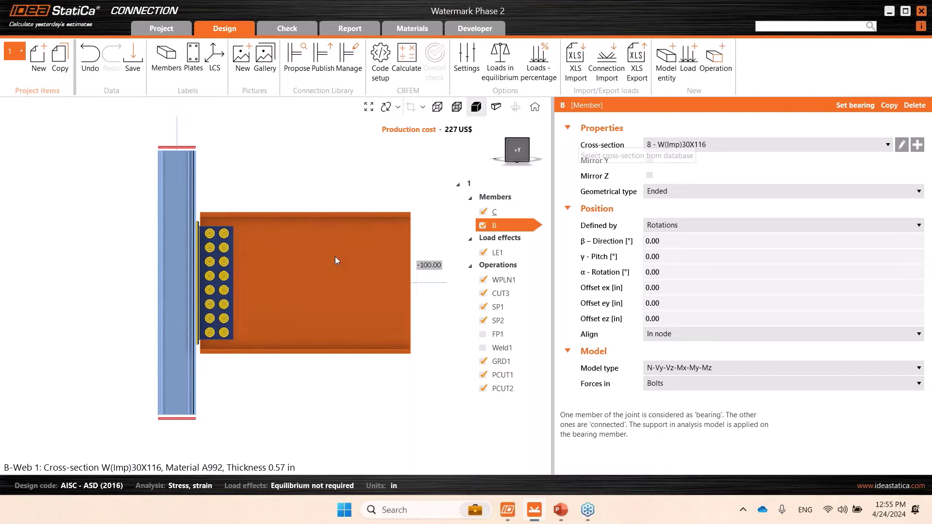
middle_drag(334, 335, 322, 340)
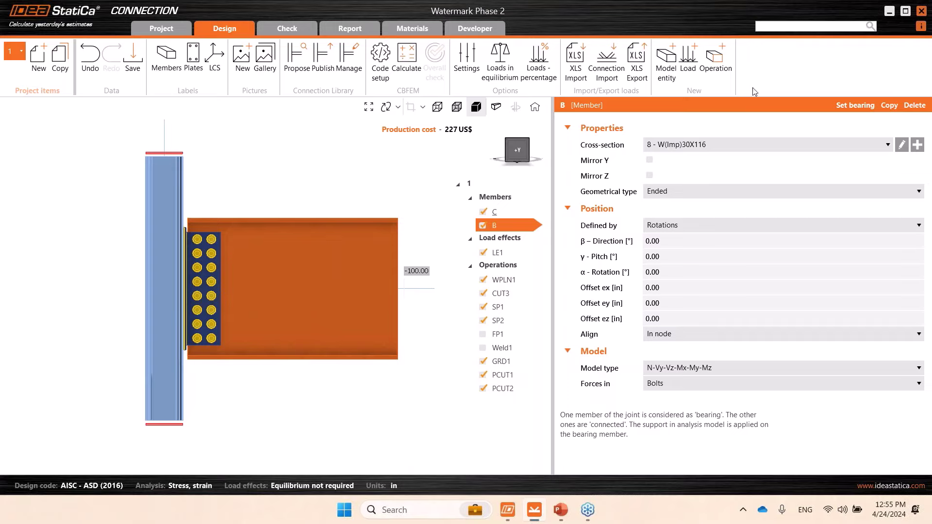
Step: Add lateral-torsional restraint LTR1, continuous and rigid along beam B's top flange, then view from front
click(716, 58)
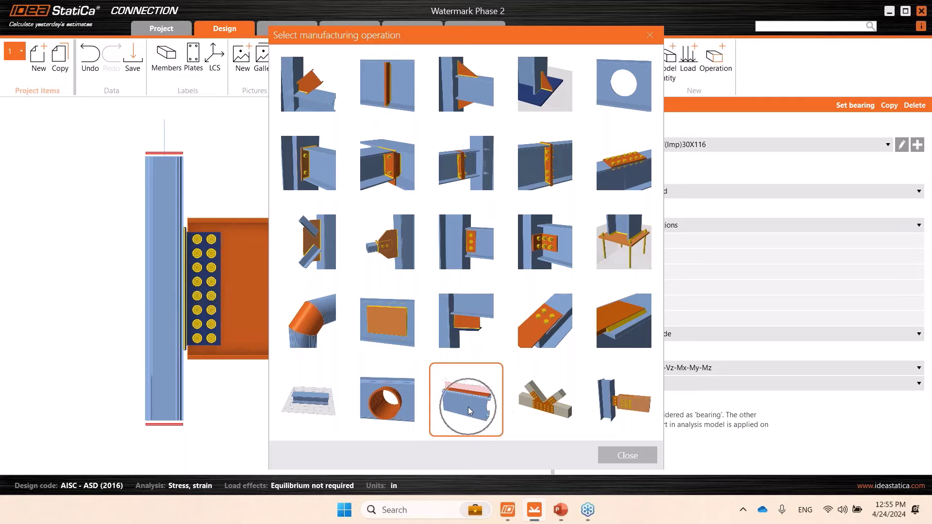
click(452, 402)
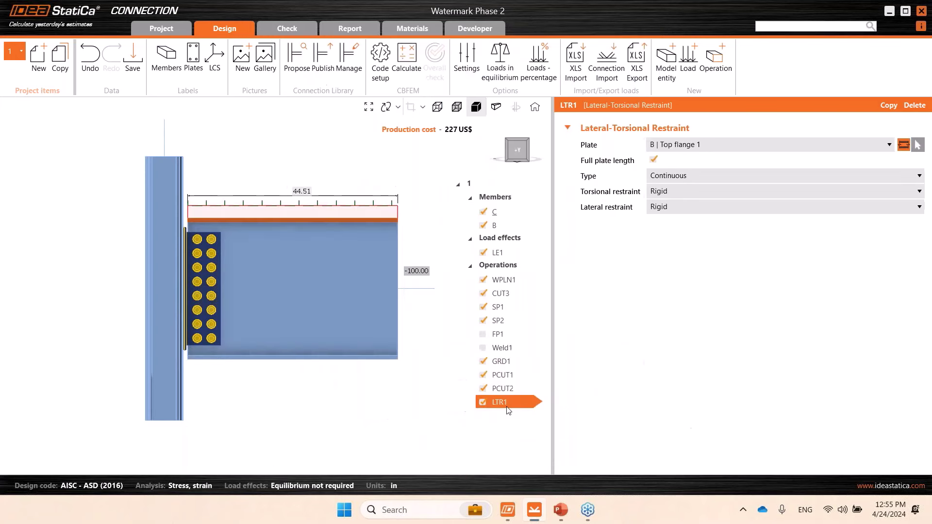
right_drag(291, 301, 228, 304)
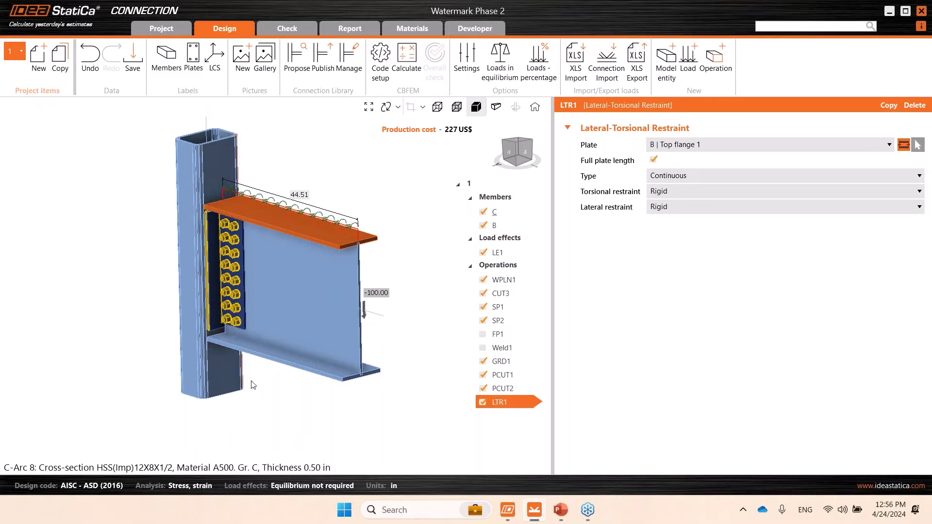
middle_drag(329, 279, 345, 292)
click(510, 153)
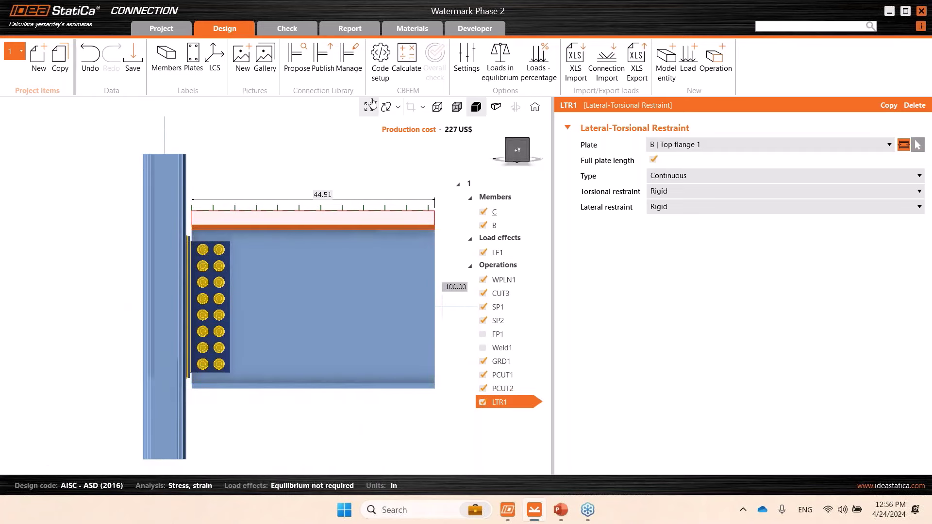
click(380, 57)
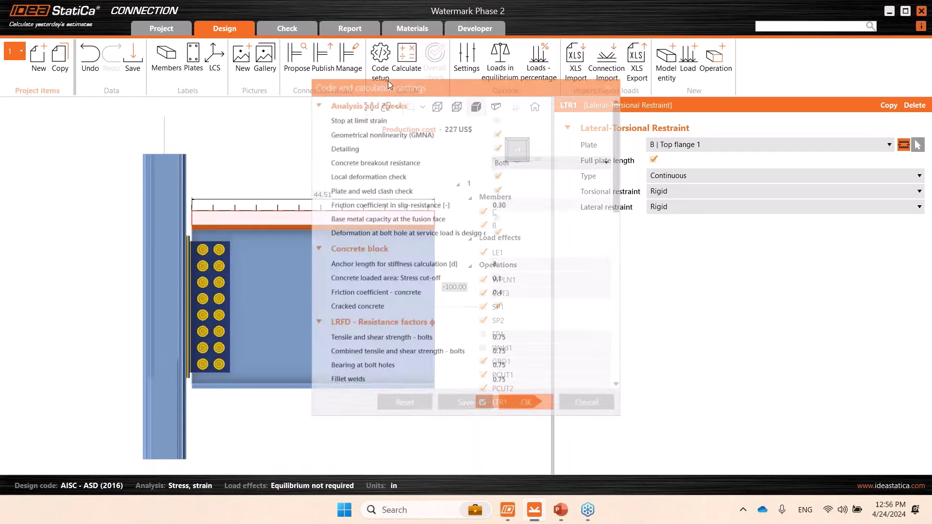
drag(403, 78, 397, 101)
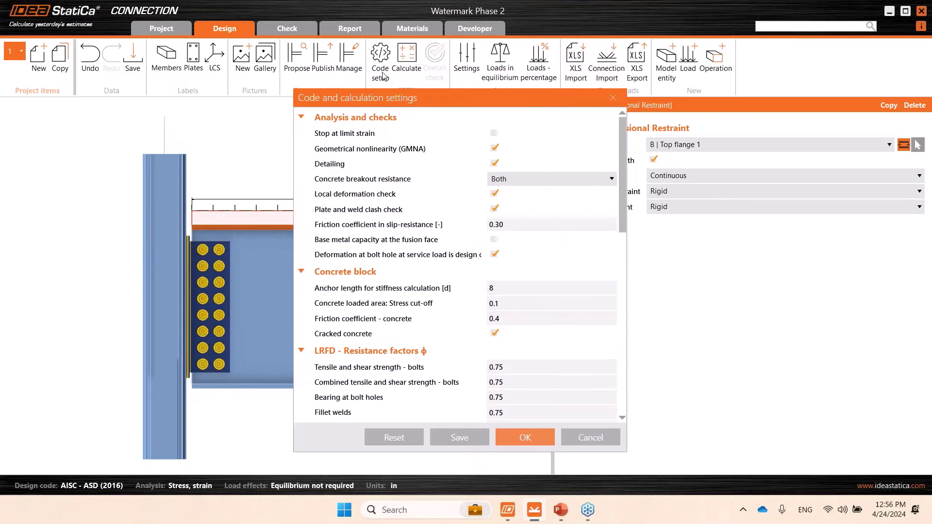
click(494, 163)
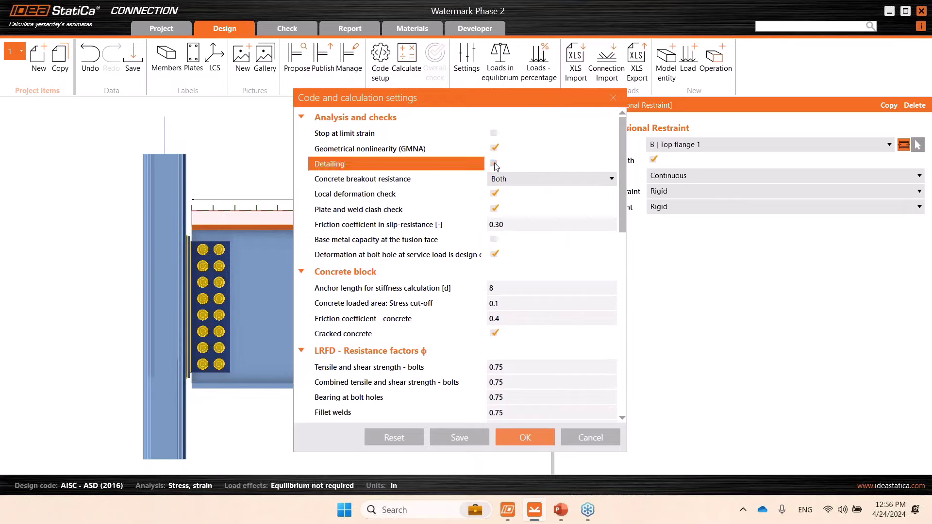
click(494, 162)
click(537, 436)
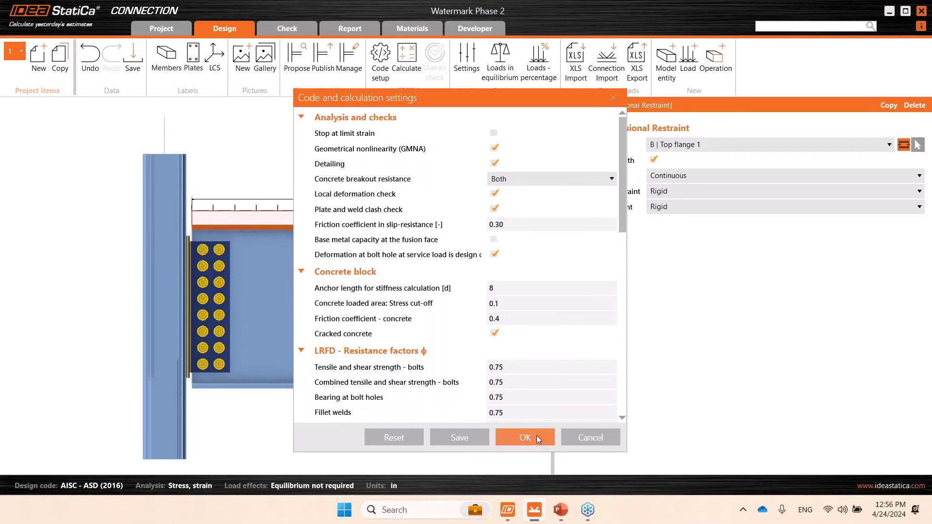
middle_drag(337, 333, 326, 318)
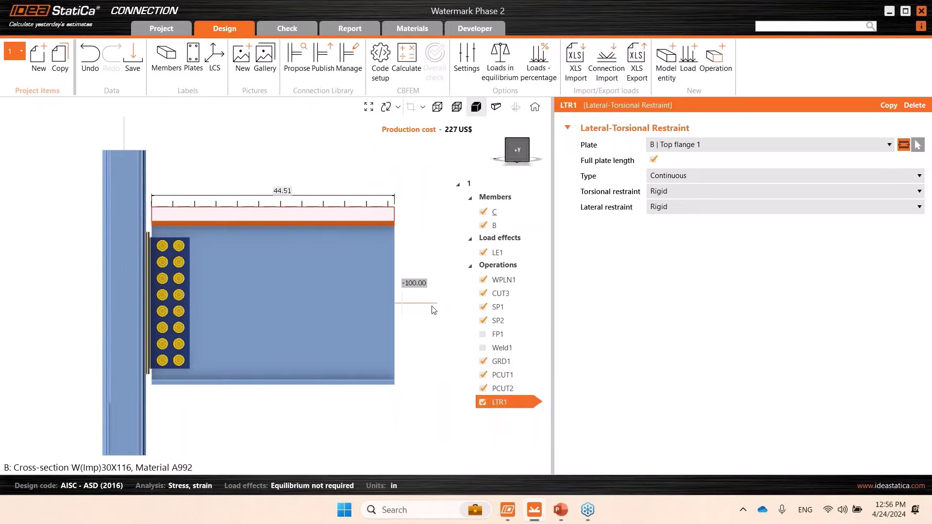
Step: Select doubler plate SP2 and switch to transparent rendering with plate dimensions
middle_drag(435, 322, 431, 325)
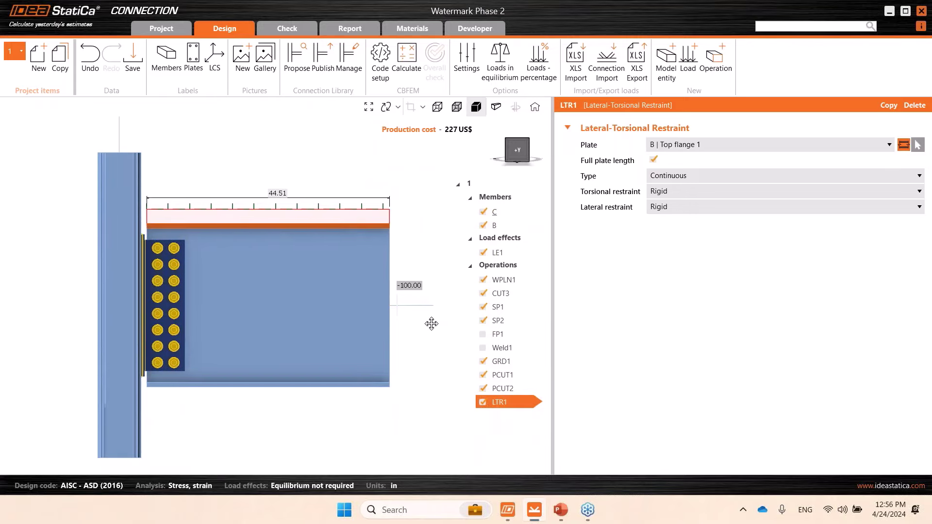
click(171, 293)
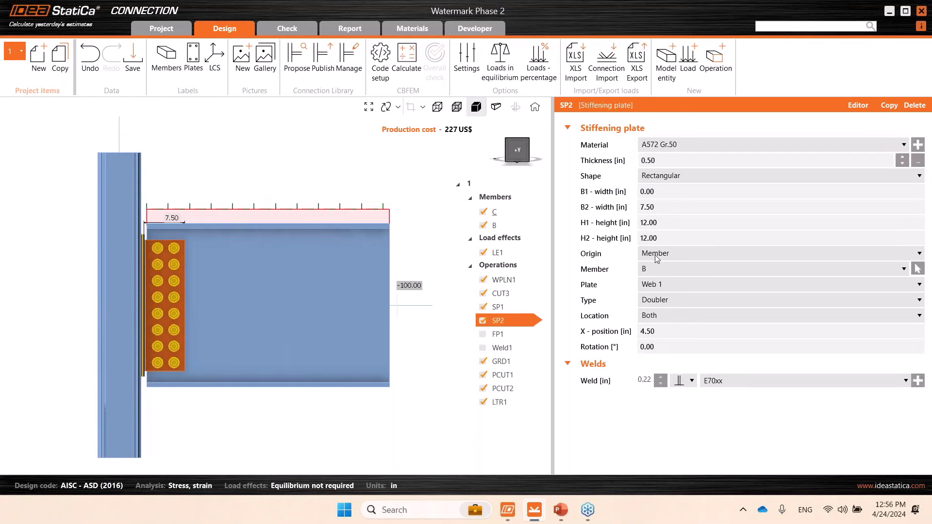
middle_drag(163, 315, 156, 307)
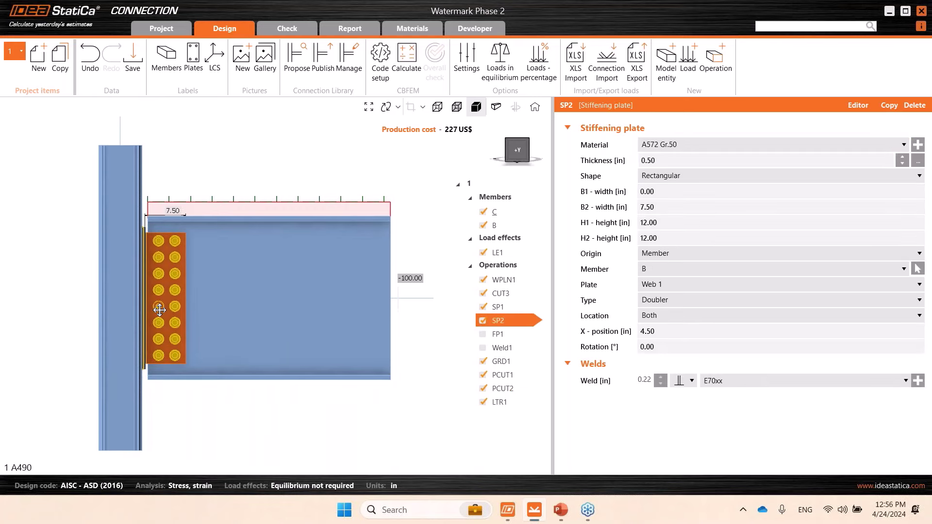
click(456, 106)
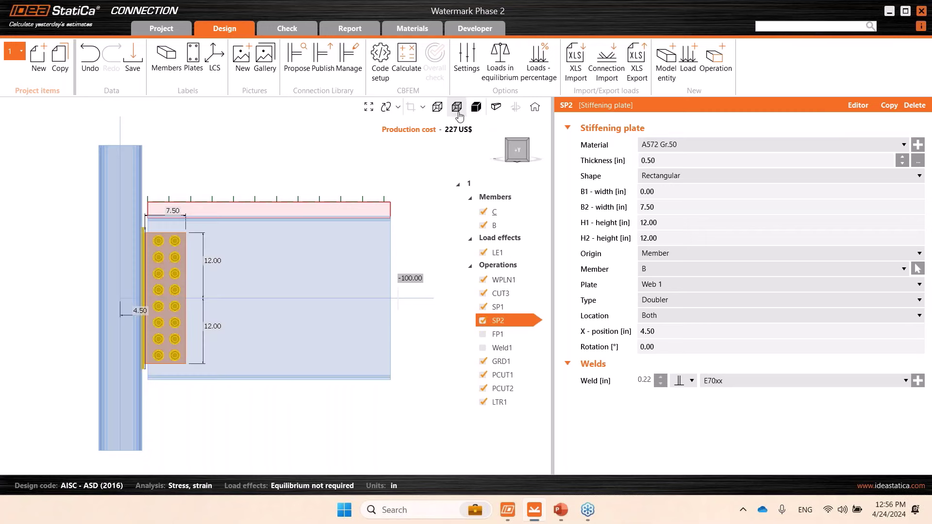
Step: Inspect bolt grid GRD1, then reselect SP2 and open it in the plate editor
click(510, 362)
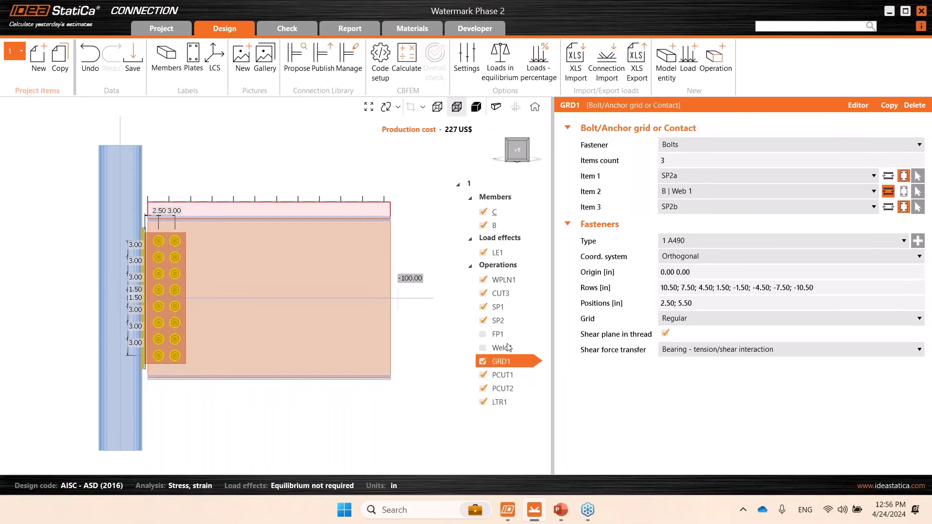
scroll(144, 264, up, 3)
scroll(144, 264, down, 2)
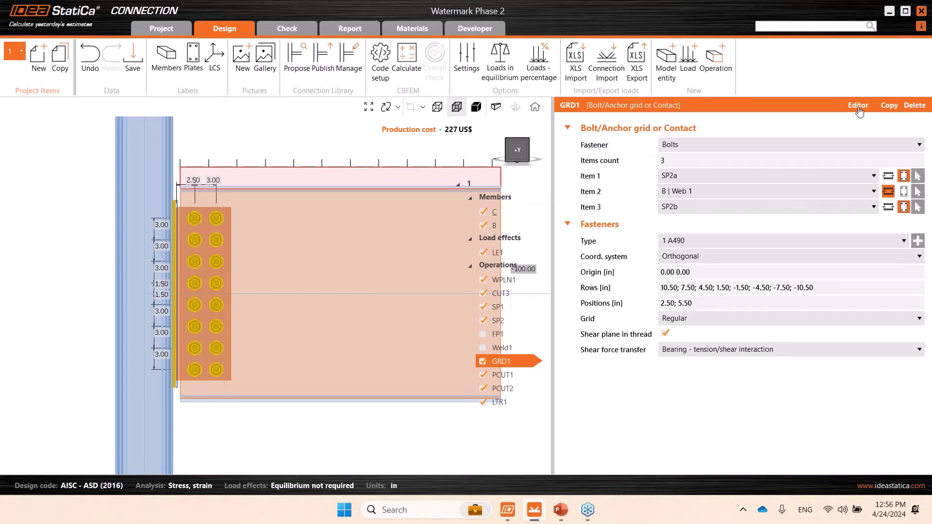
click(206, 271)
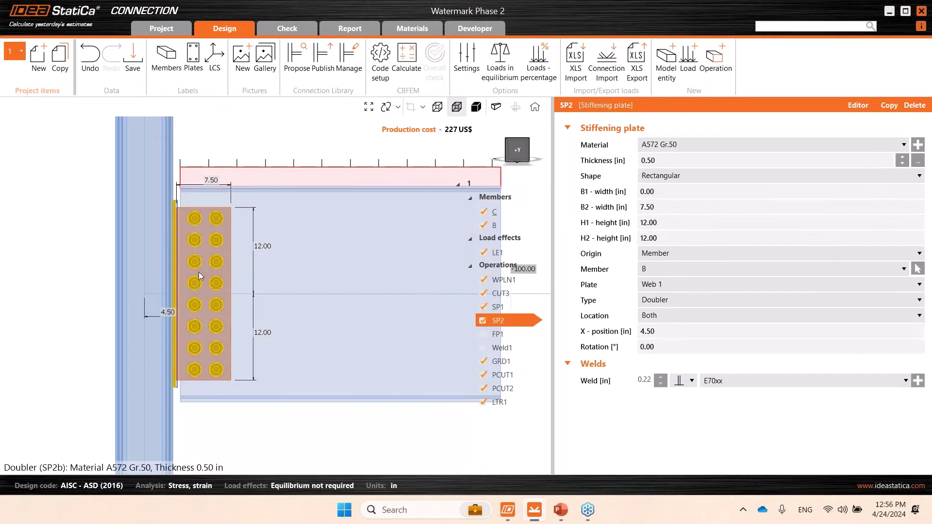
click(863, 106)
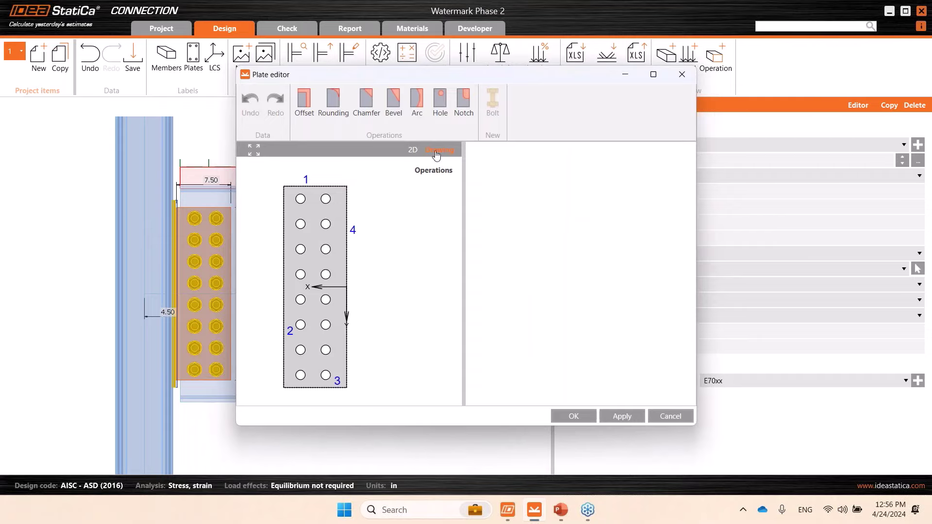
Step: View doubler SP2's dimensioned drawing maximized, then close the plate editor
click(435, 151)
click(653, 74)
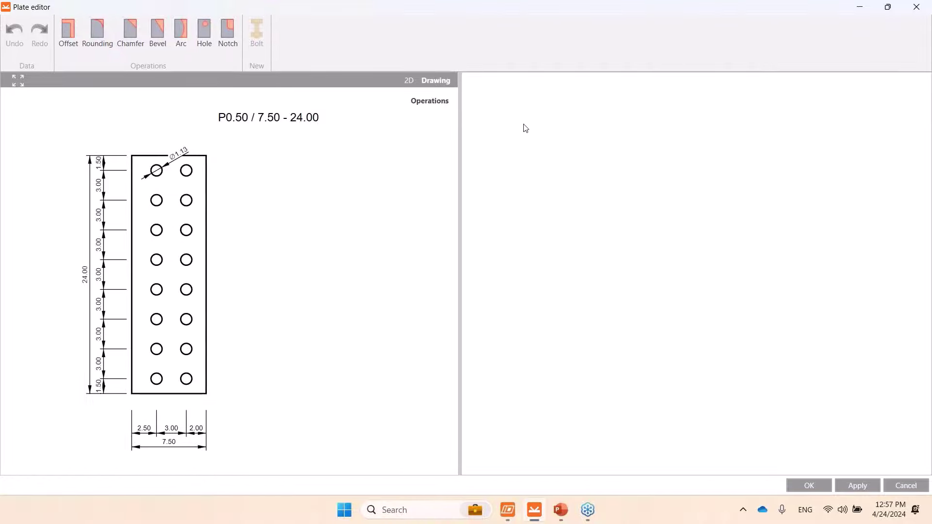
right_click(272, 213)
click(299, 191)
click(916, 7)
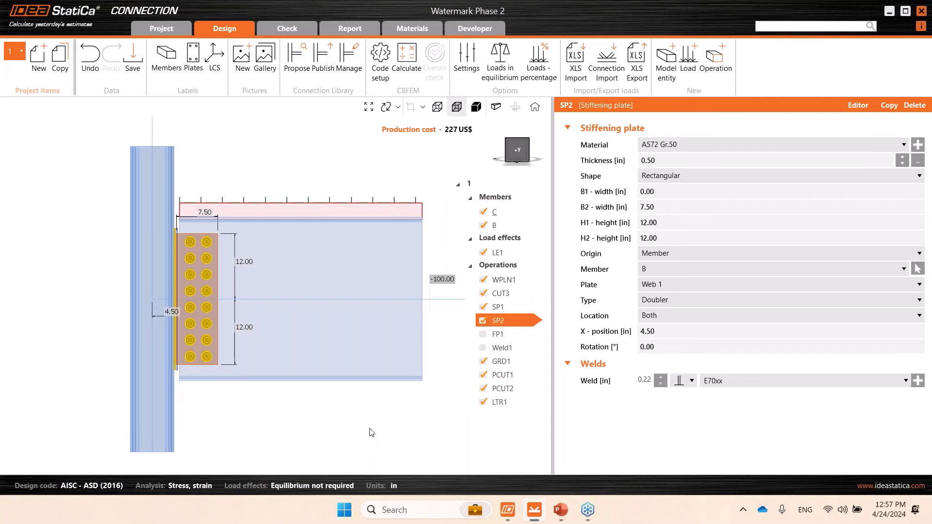
Step: Review Code setup settings (Stop at limit strain off, GMNA and Detailing on), closing and reopening it
click(380, 61)
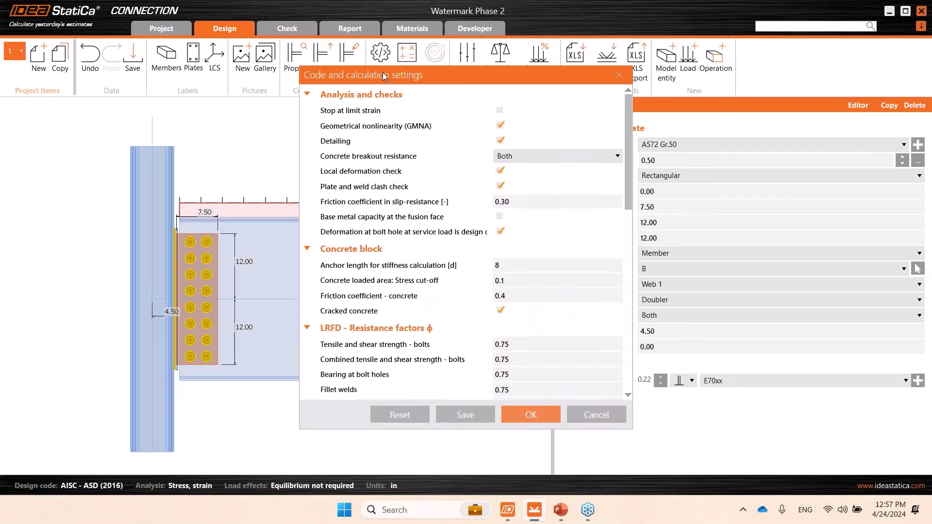
drag(383, 76, 361, 78)
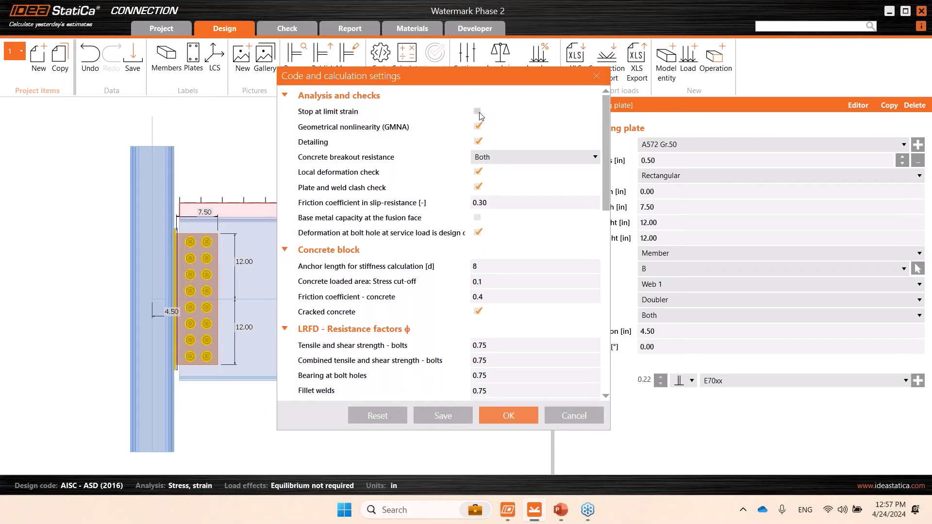
click(604, 77)
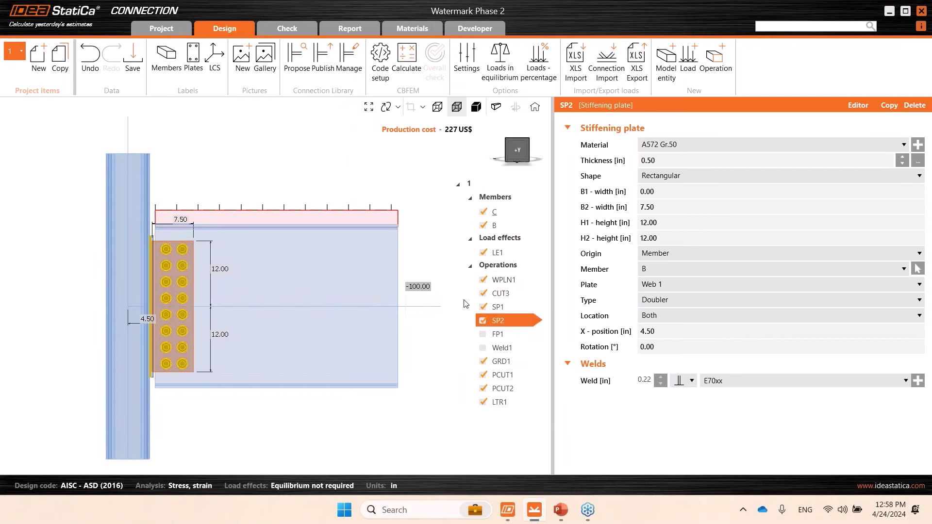
middle_drag(364, 398, 376, 390)
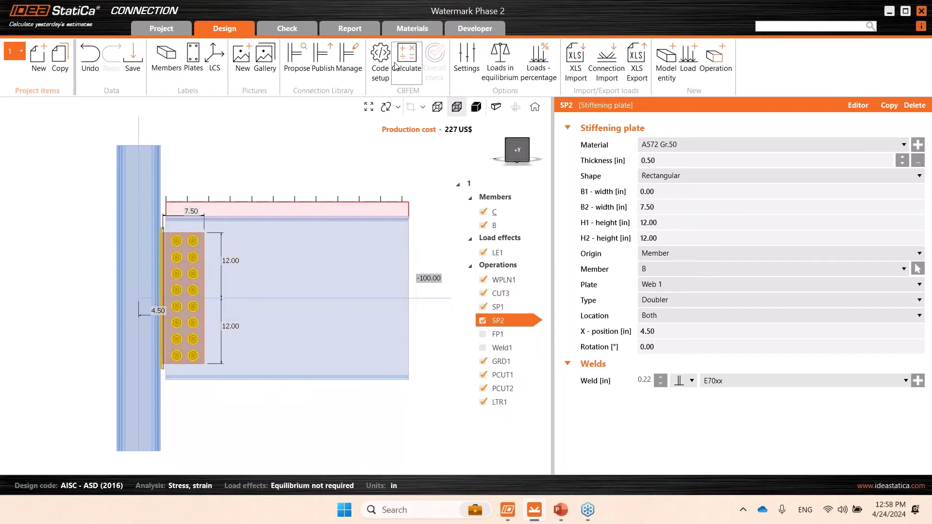
click(382, 73)
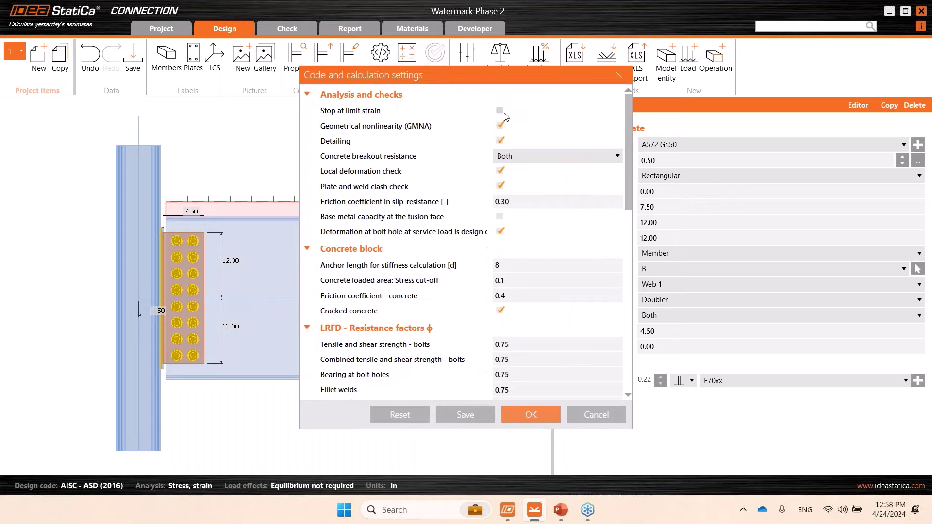